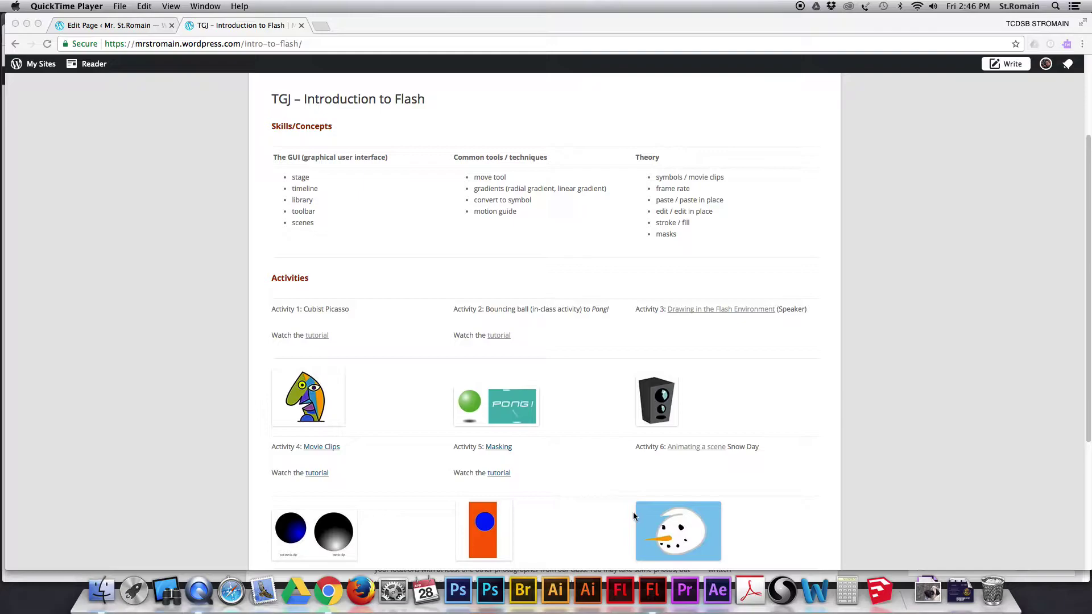
- Switch to Adobe Flash CC and create a new ActionScript 3.0 document
left_click(653, 592)
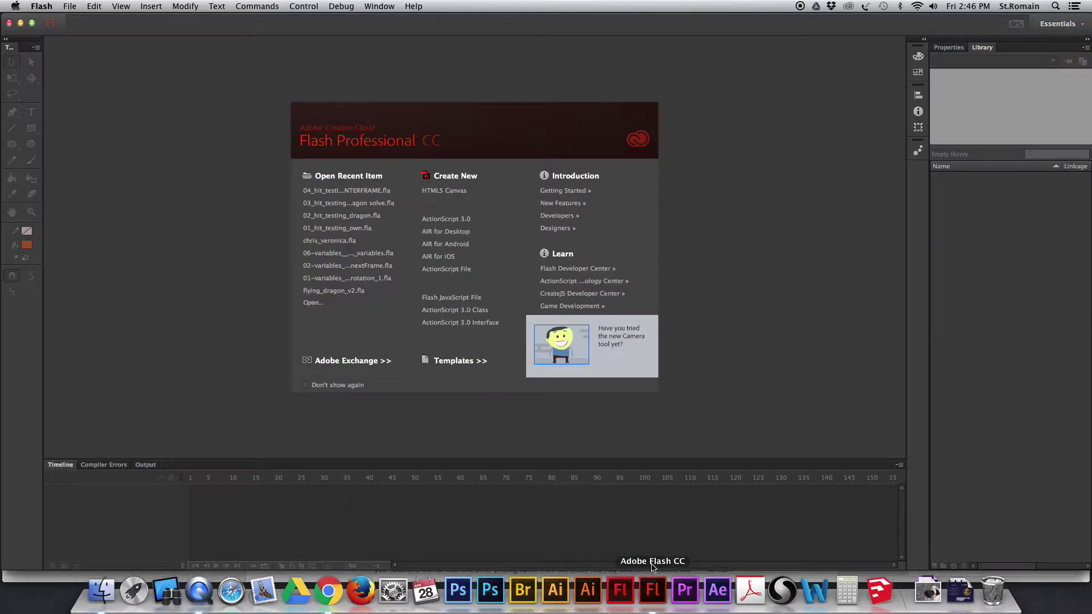
left_click(436, 220)
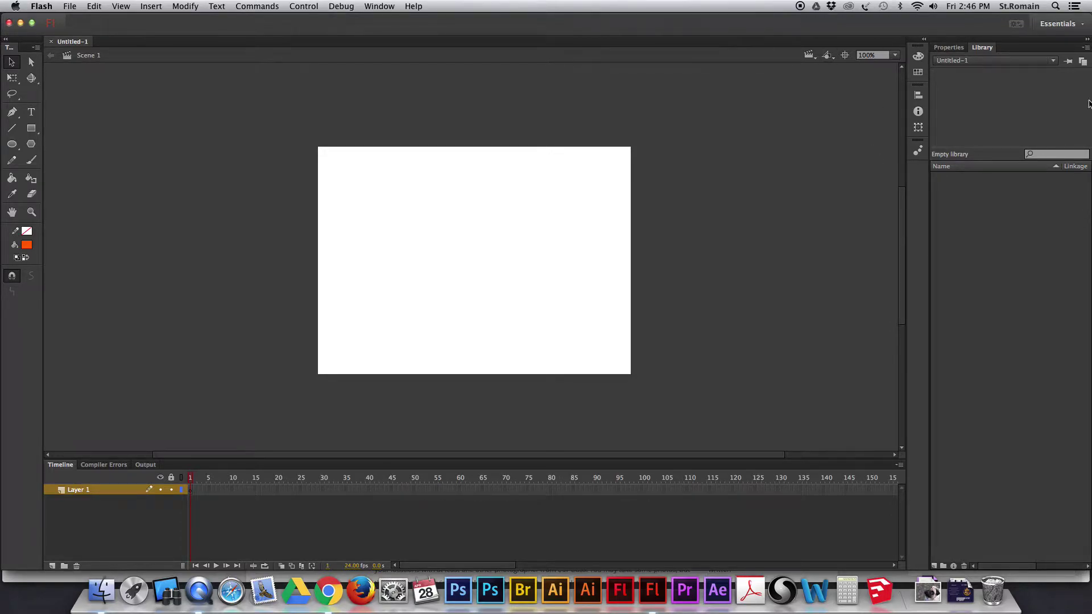
- Reset the Essentials workspace to its original layout and dock the tools as a two-column strip on the opposite side of the stage
left_click(1065, 25)
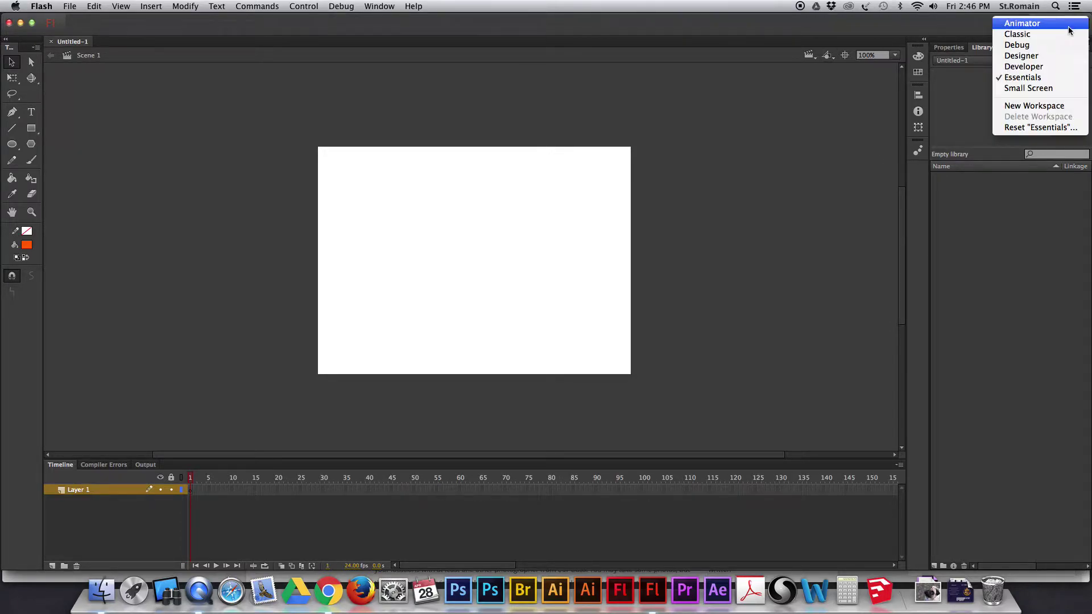
left_click(1043, 78)
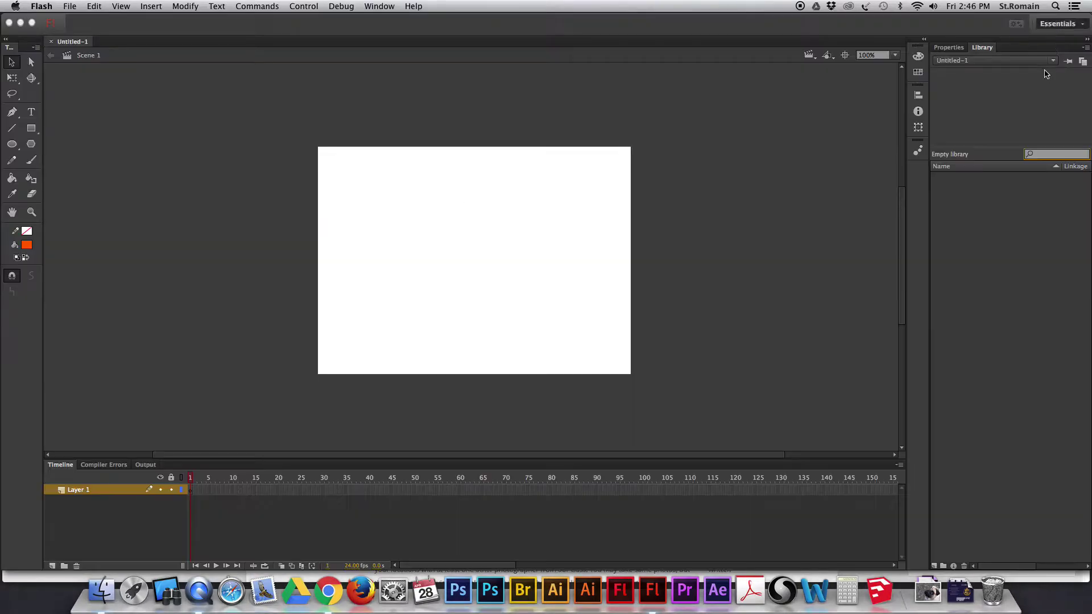
left_click(1065, 25)
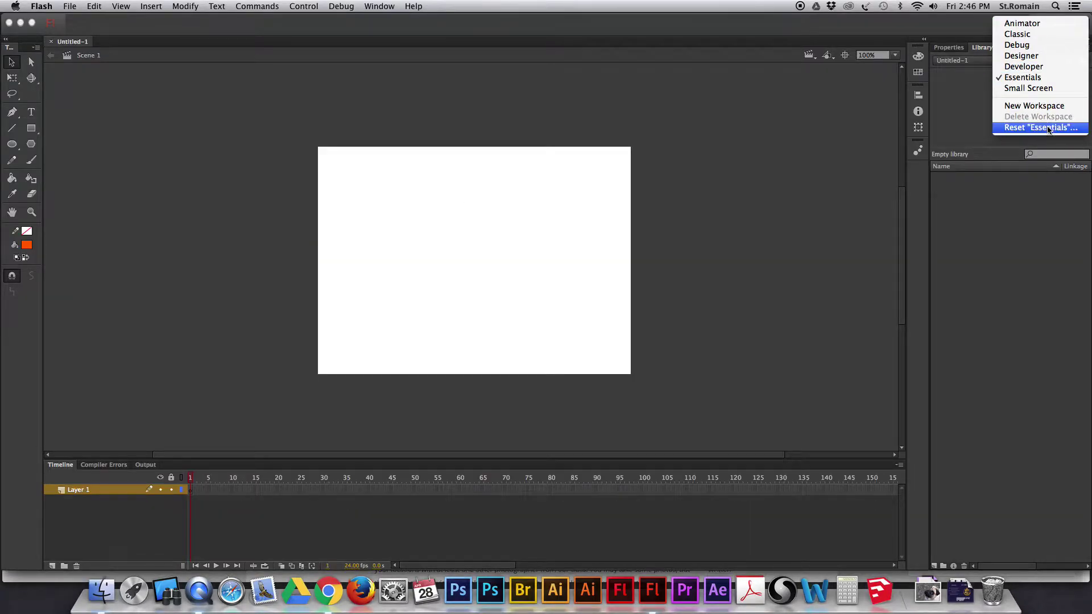
left_click(1045, 128)
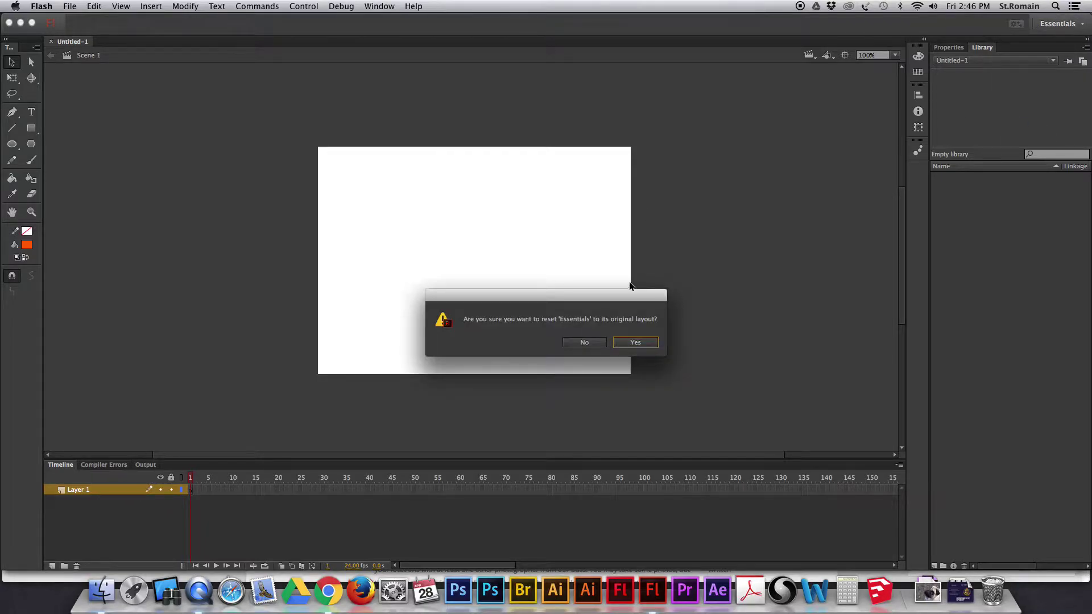
left_click(625, 341)
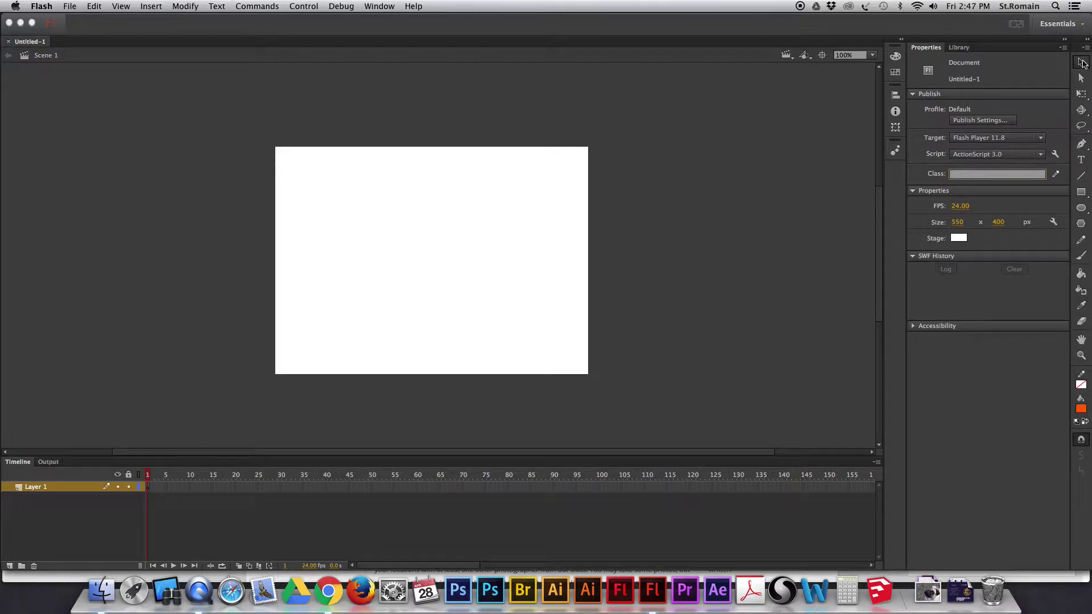
left_click_drag(1080, 52, 49, 60)
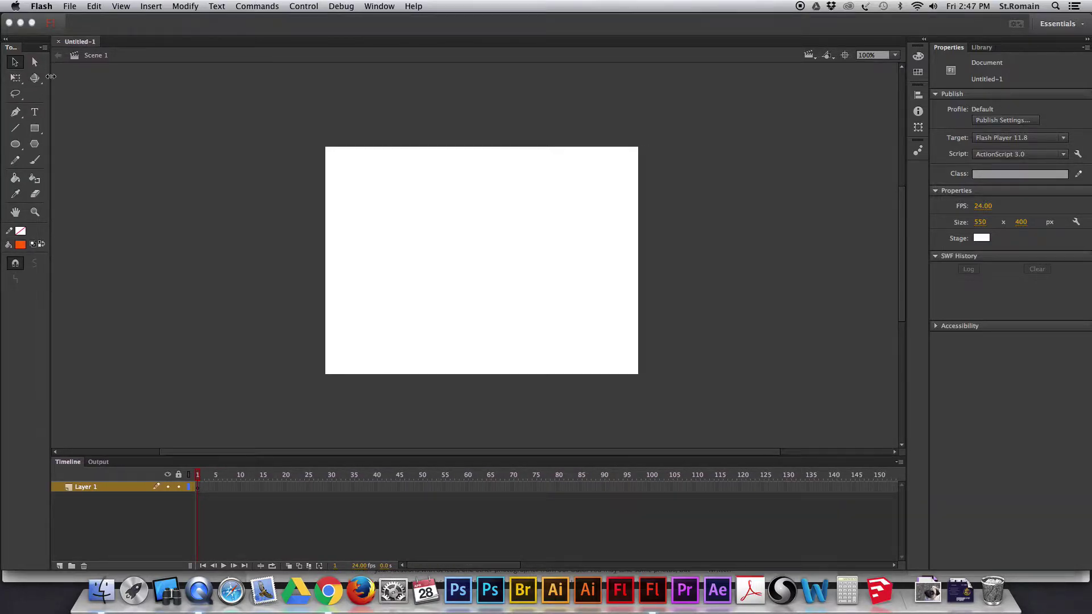
left_click_drag(50, 101, 48, 101)
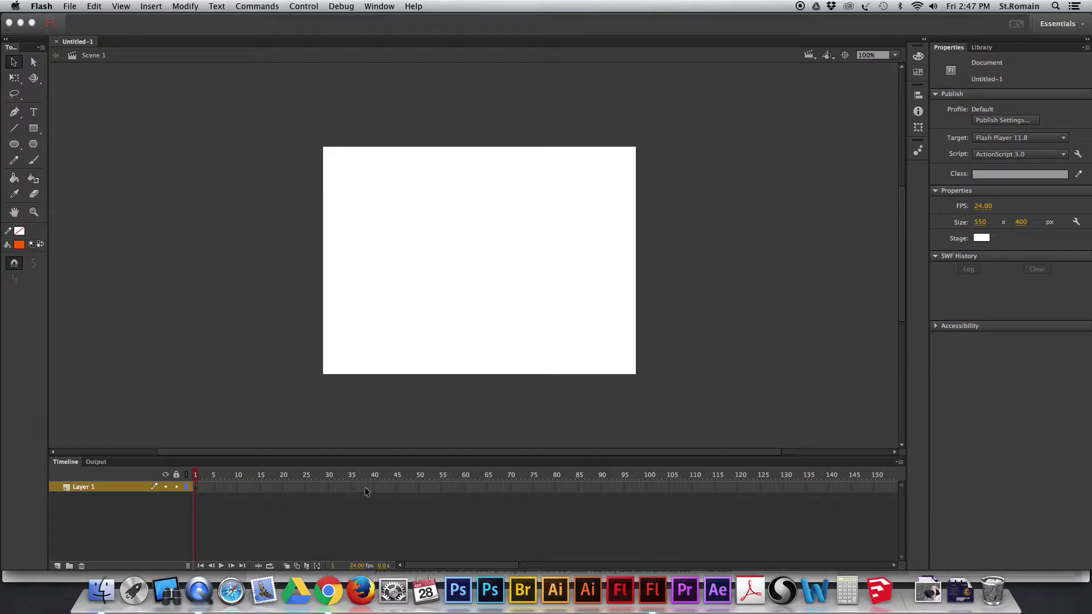
- Toggle Object Drawing mode for the Oval and Rectangle tools and leave it switched off
left_click(15, 145)
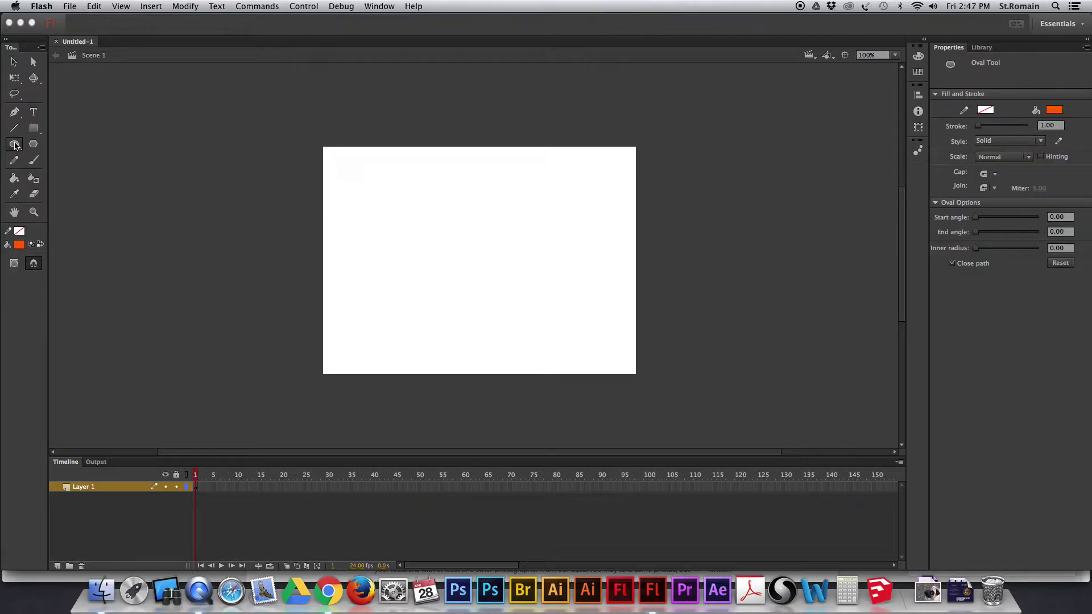
left_click(15, 268)
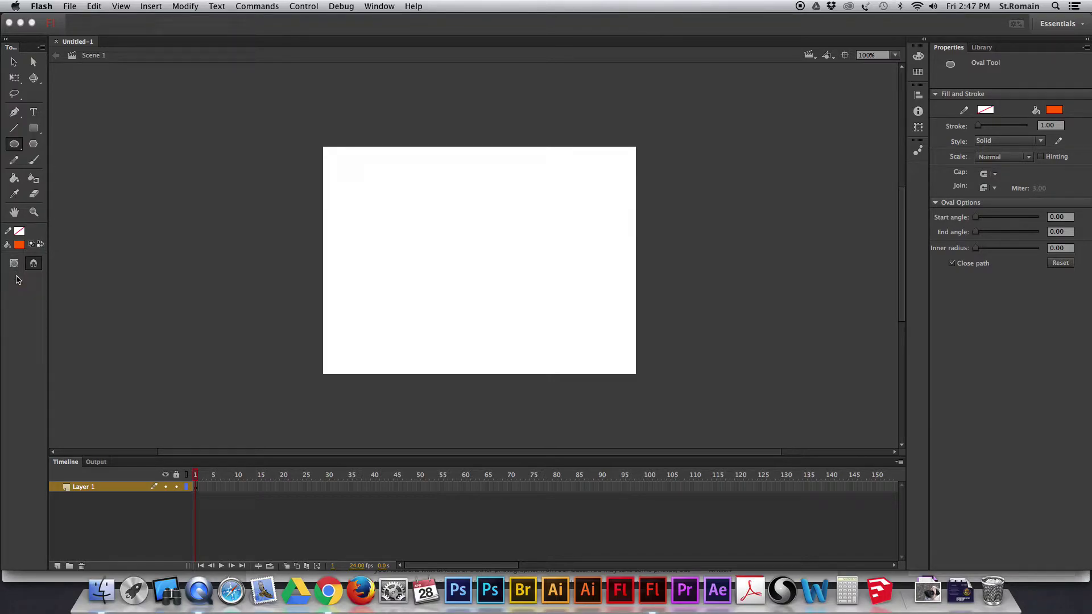
key("j")
key("j")
key("j")
key("j")
key("j")
left_click(33, 129)
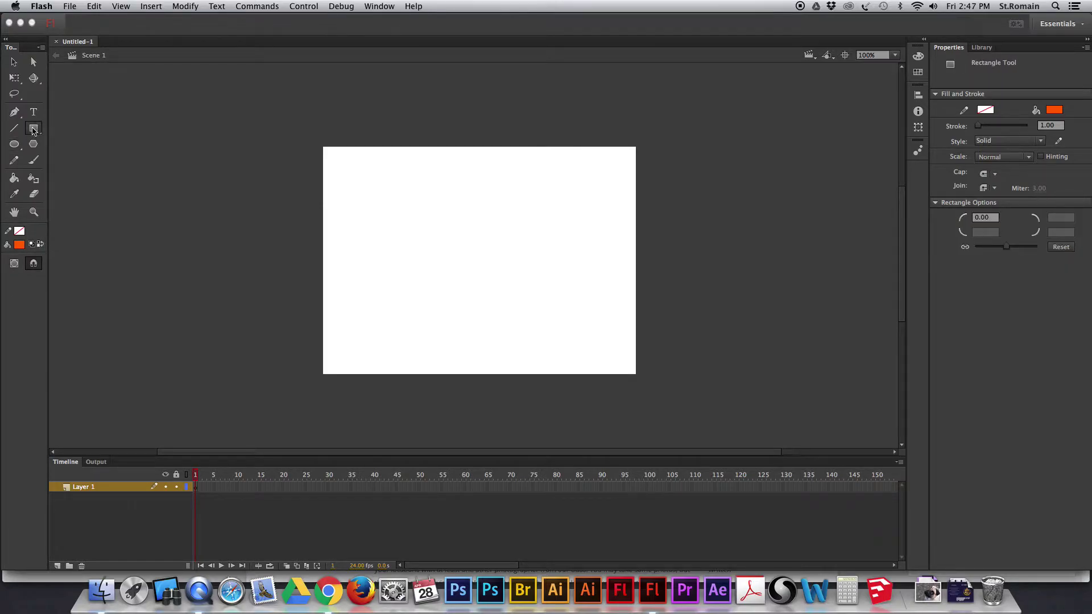
key("j")
- Draw an orange circle about 68.5 px wide with a 1.00 dark purple outline, slightly left of the stage's center
left_click(15, 131)
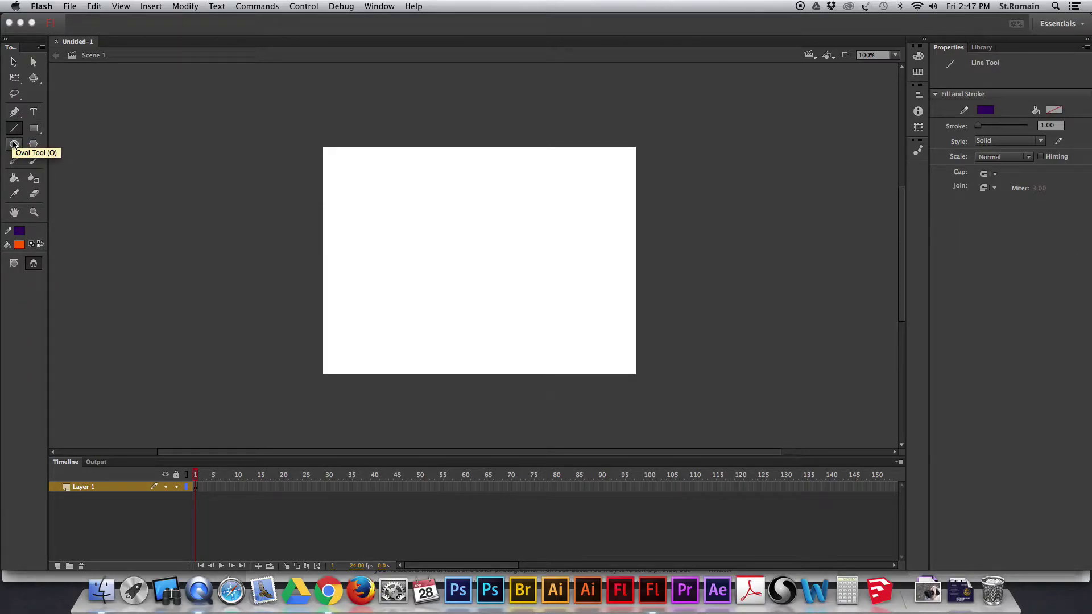
left_click(15, 144)
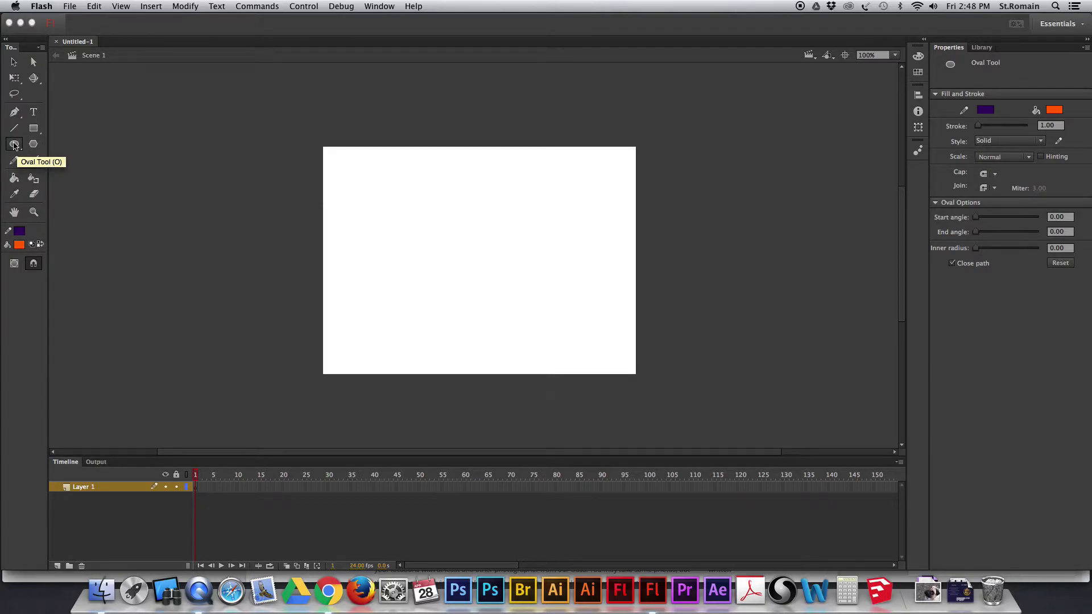
mouse_move(406, 232)
left_mouse_down()
mouse_move(448, 281)
mouse_move(435, 262)
mouse_move(433, 286)
mouse_move(457, 287)
mouse_move(449, 276)
left_mouse_up()
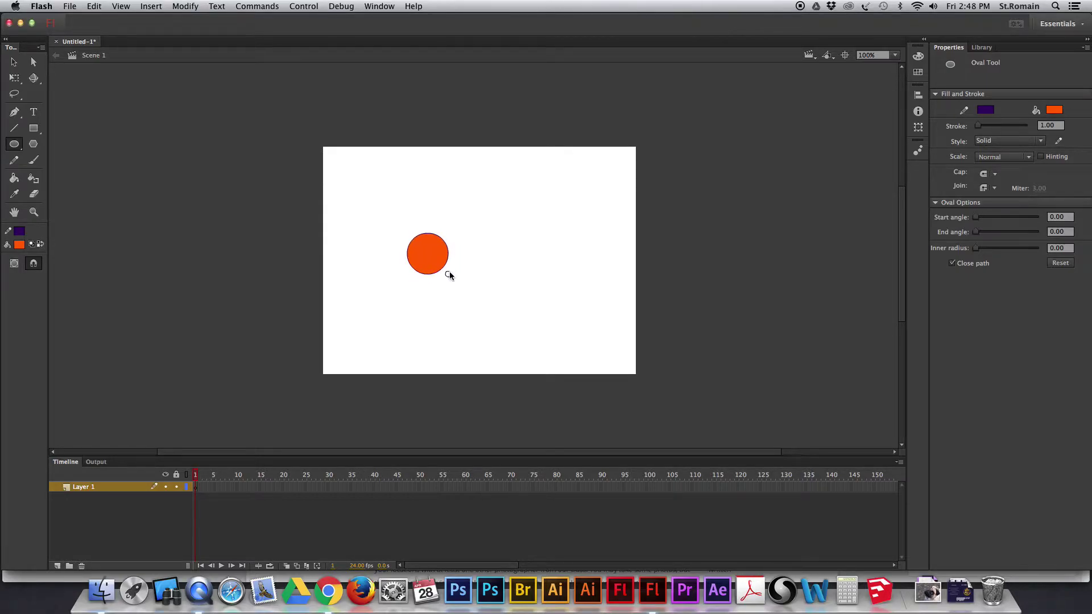
- Move only the circle's orange fill away from its outline, and undo the move
left_click(15, 62)
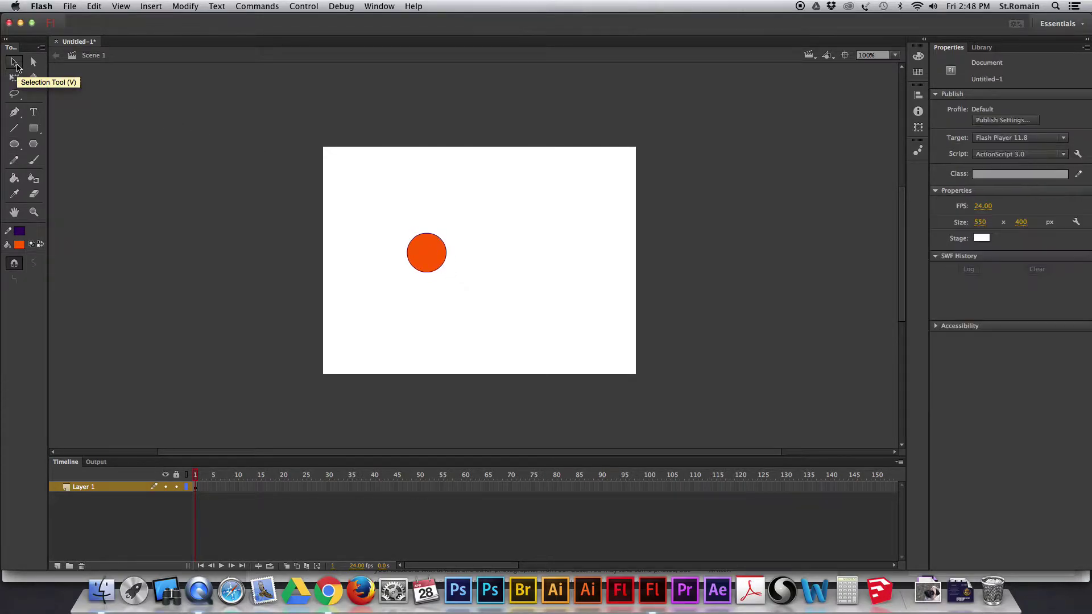
left_click(431, 264)
left_click_drag(425, 263, 509, 256)
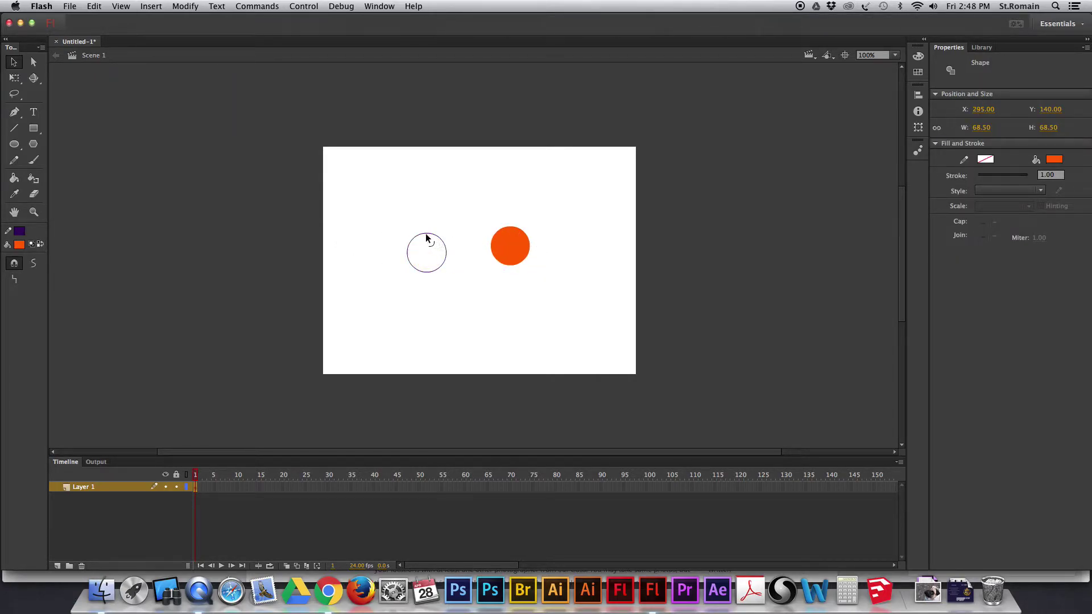
key("super+z")
- Move only the circle's purple outline away from its fill, and undo the move
left_click(445, 258)
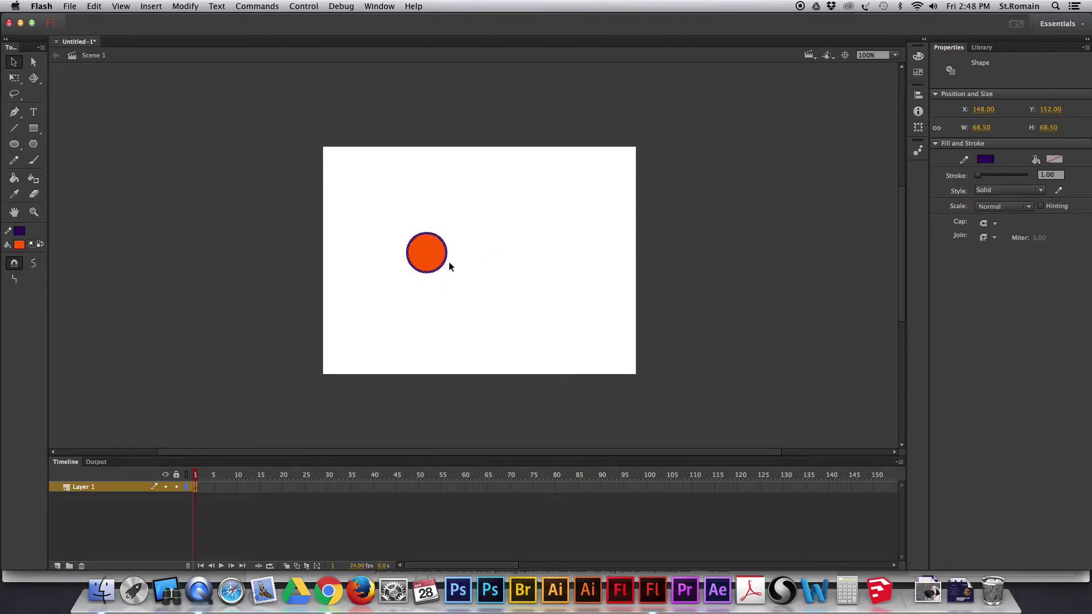
left_click_drag(442, 273, 534, 281)
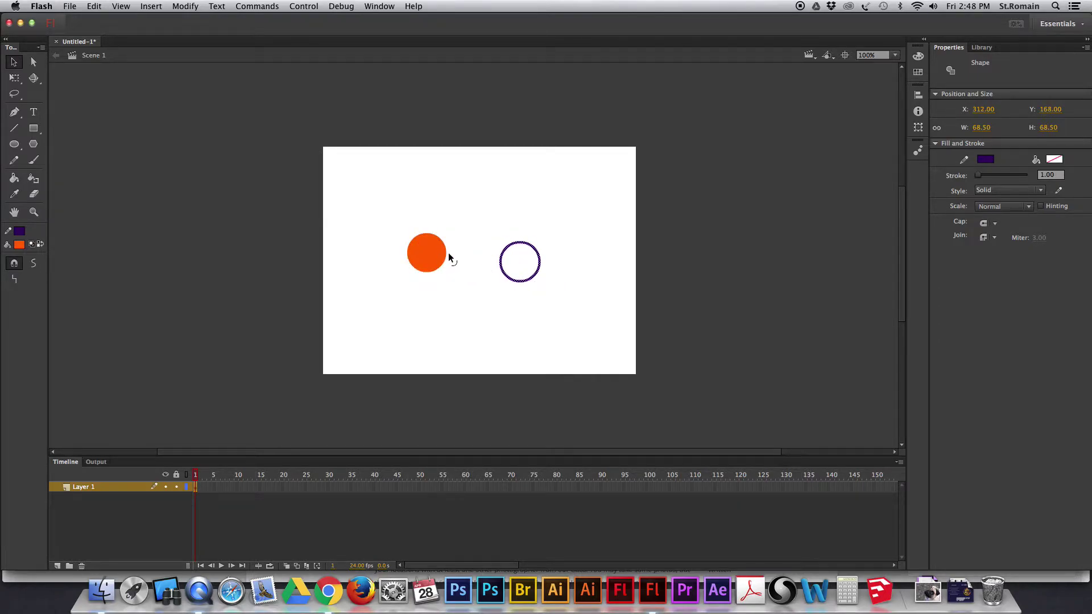
key("super+z")
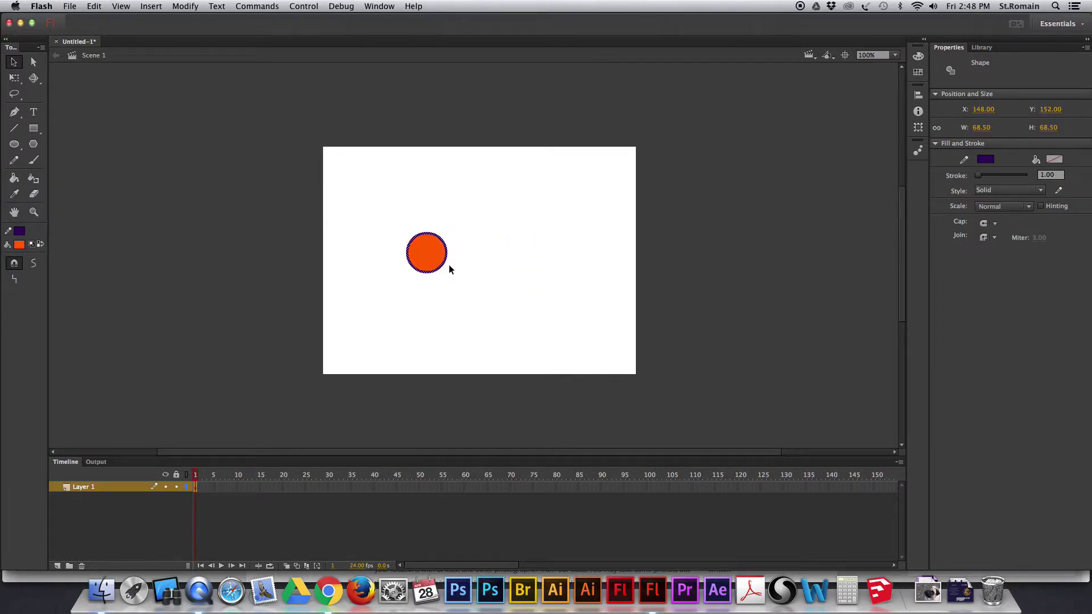
- Select the circle's outline together with its fill and convert them to a Graphic symbol named "ball"
left_click(439, 265, "shift")
right_click(433, 266)
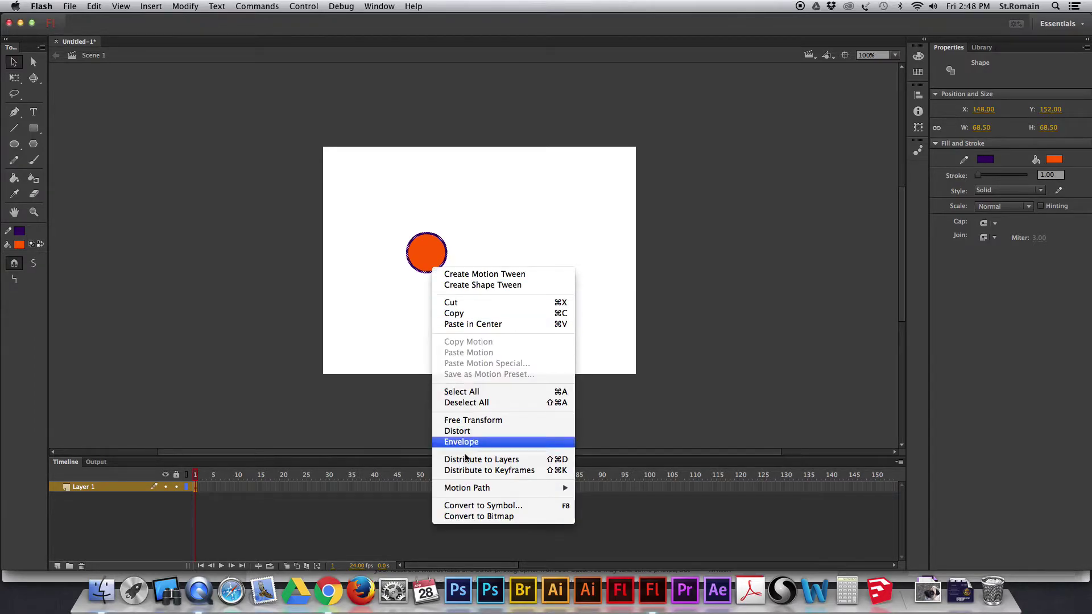
left_click(482, 506)
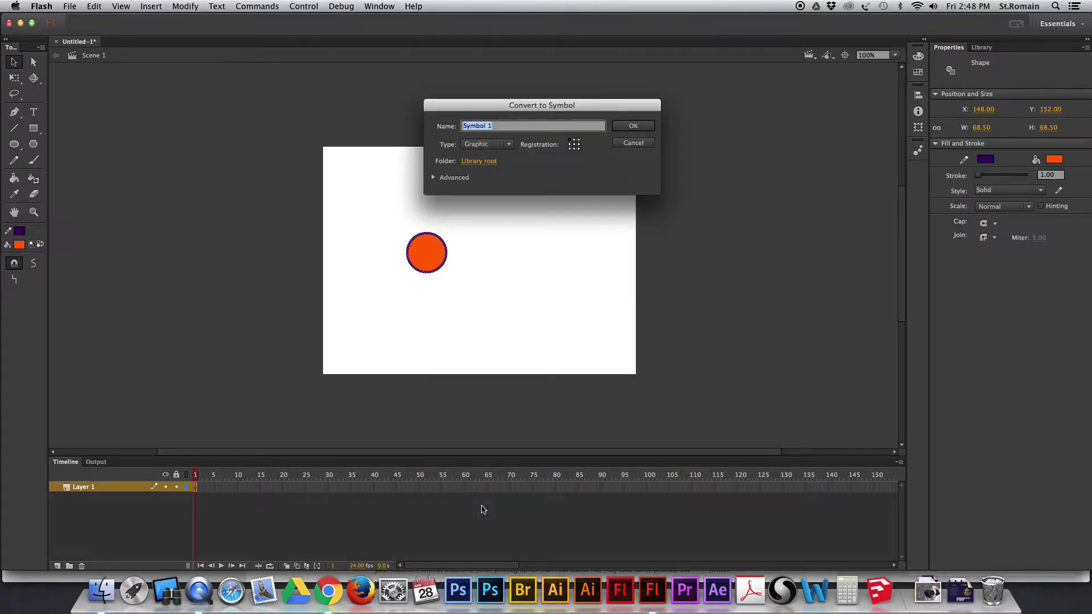
type("ball")
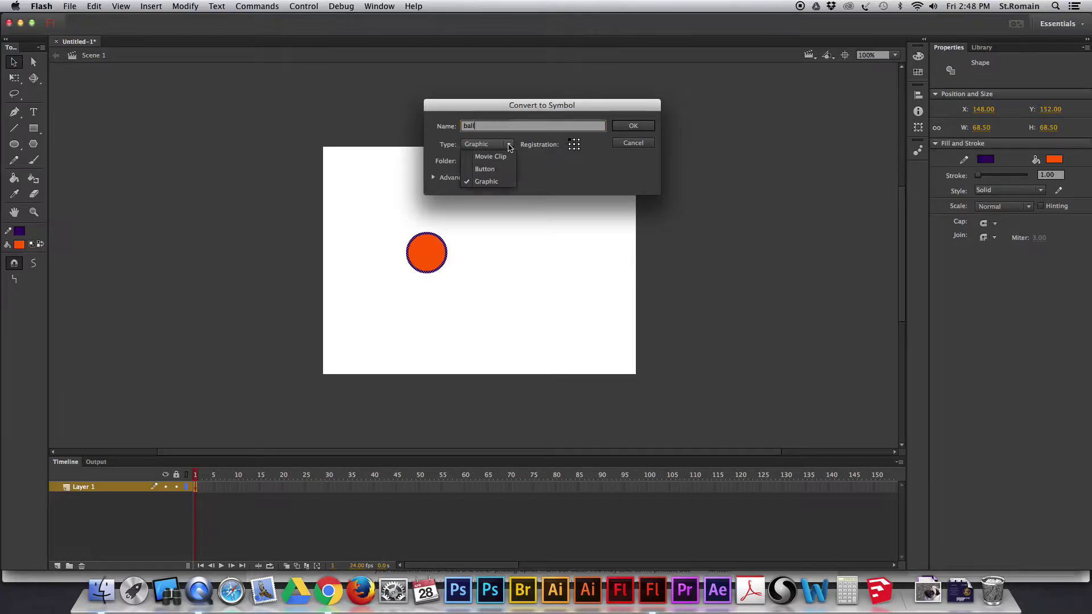
left_click(506, 145)
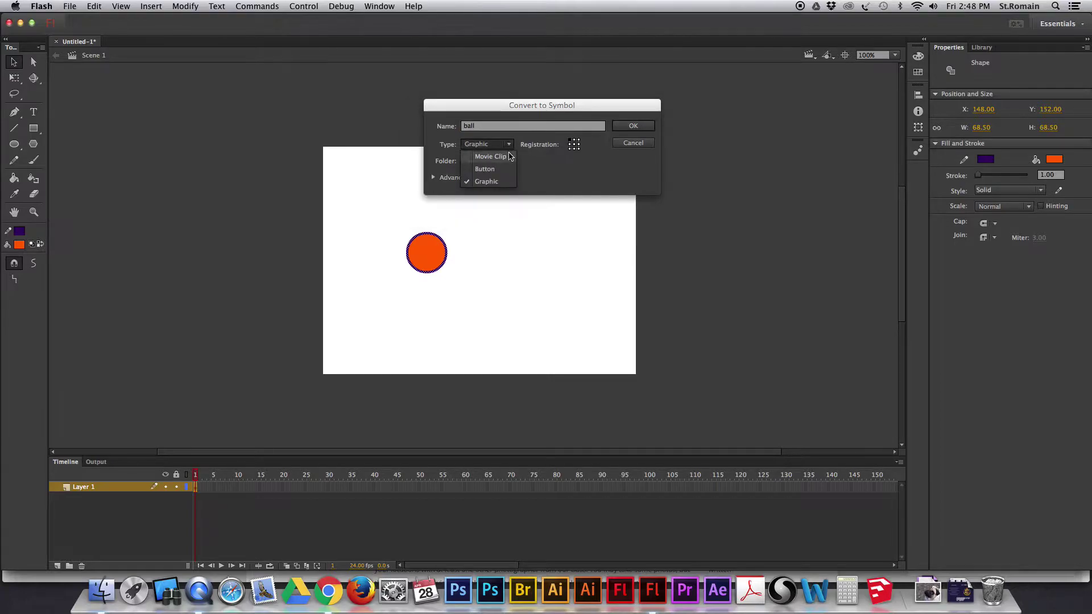
left_click(505, 182)
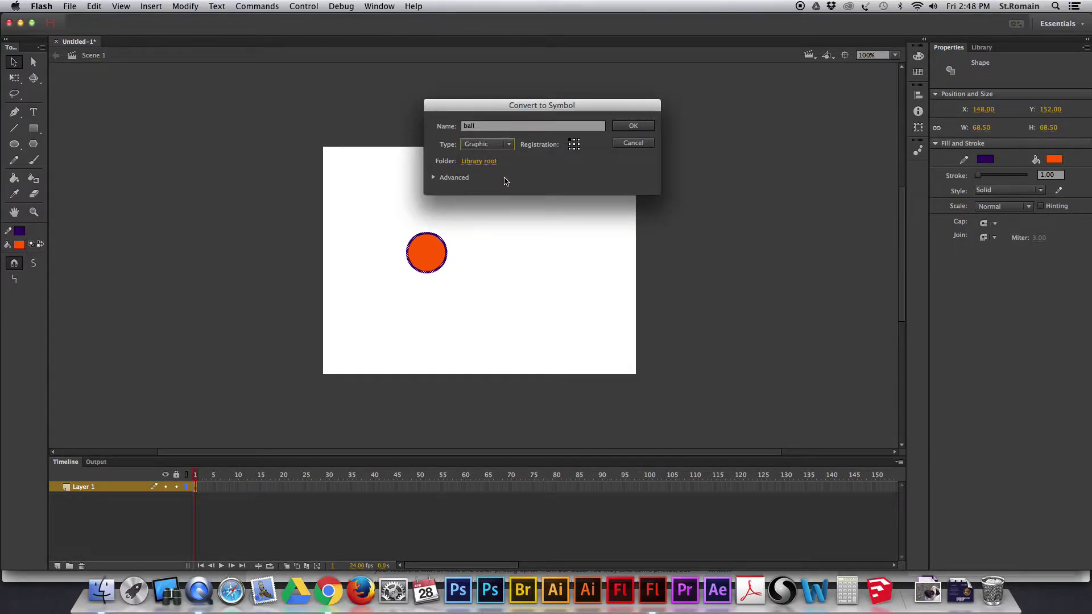
left_click(634, 127)
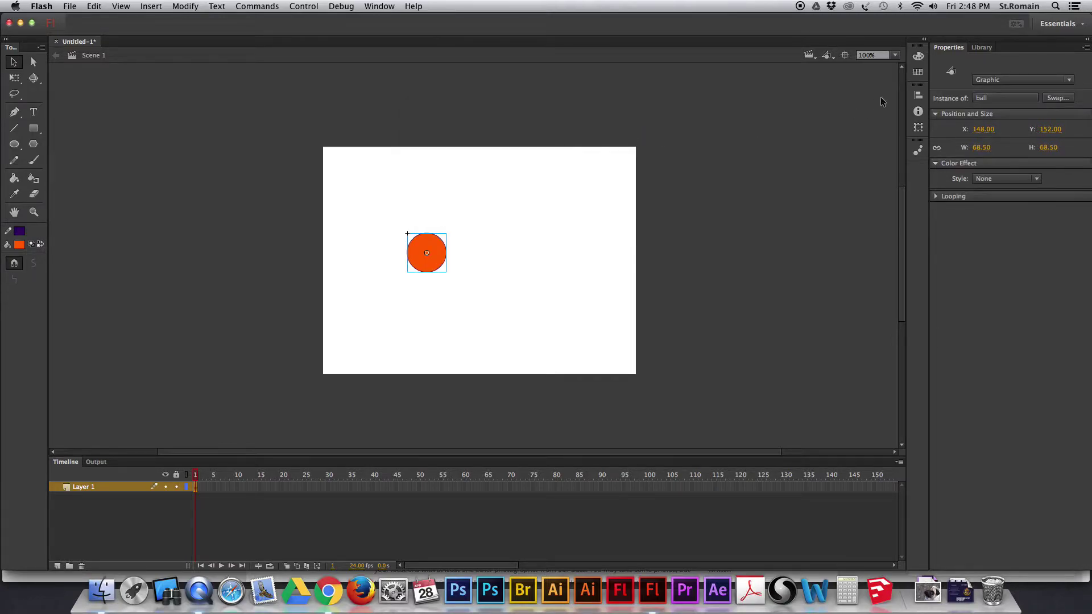
- Place two extra instances of the ball symbol from the library on the stage, and delete both
left_click(981, 48)
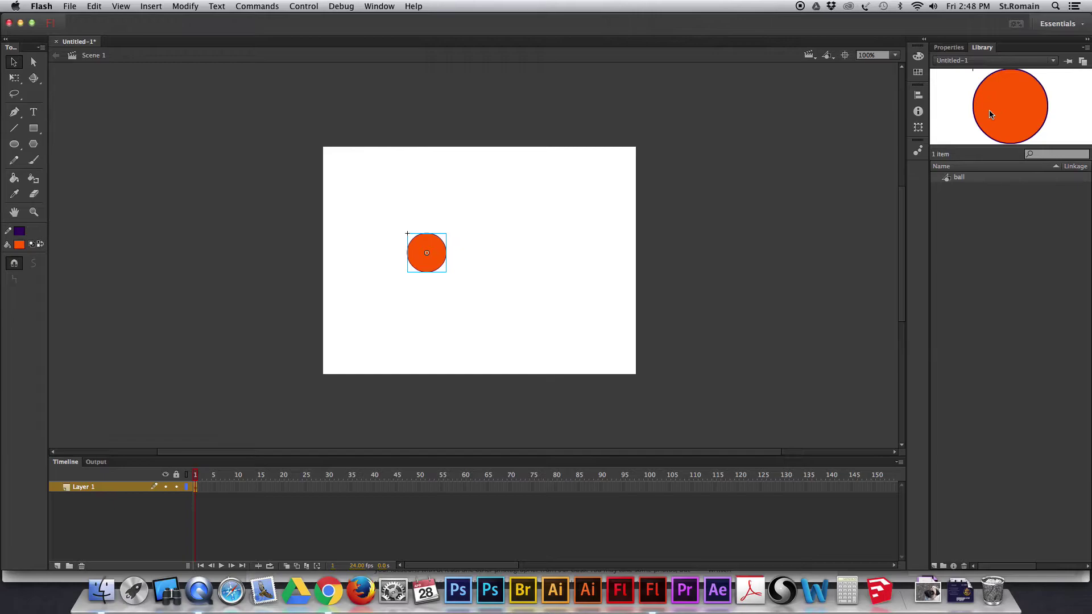
left_click_drag(993, 113, 592, 218)
left_click_drag(989, 110, 585, 294)
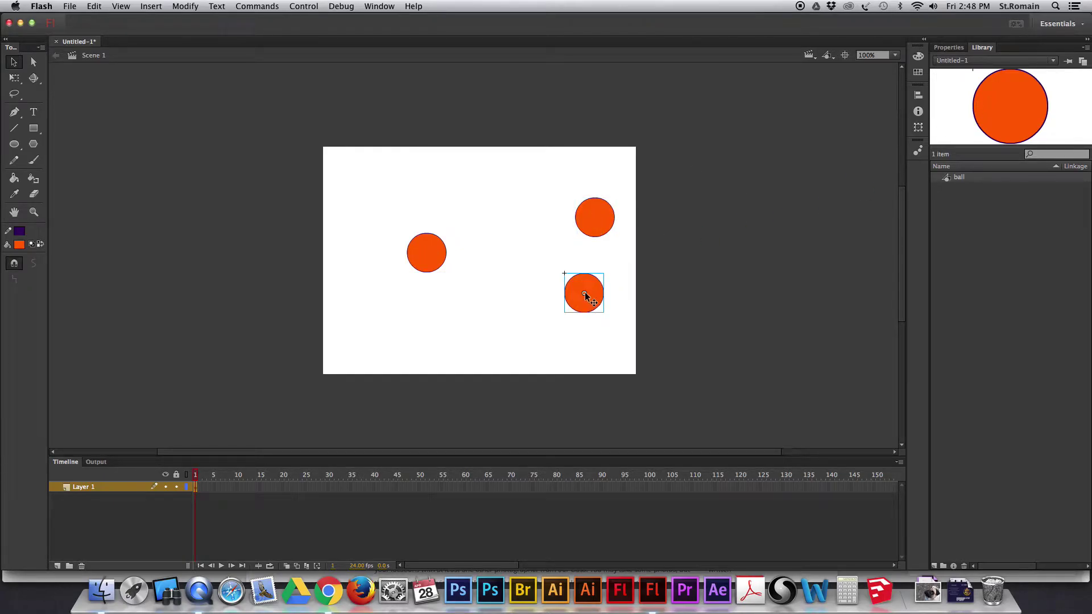
left_click(596, 234)
key("Delete")
left_click(594, 292)
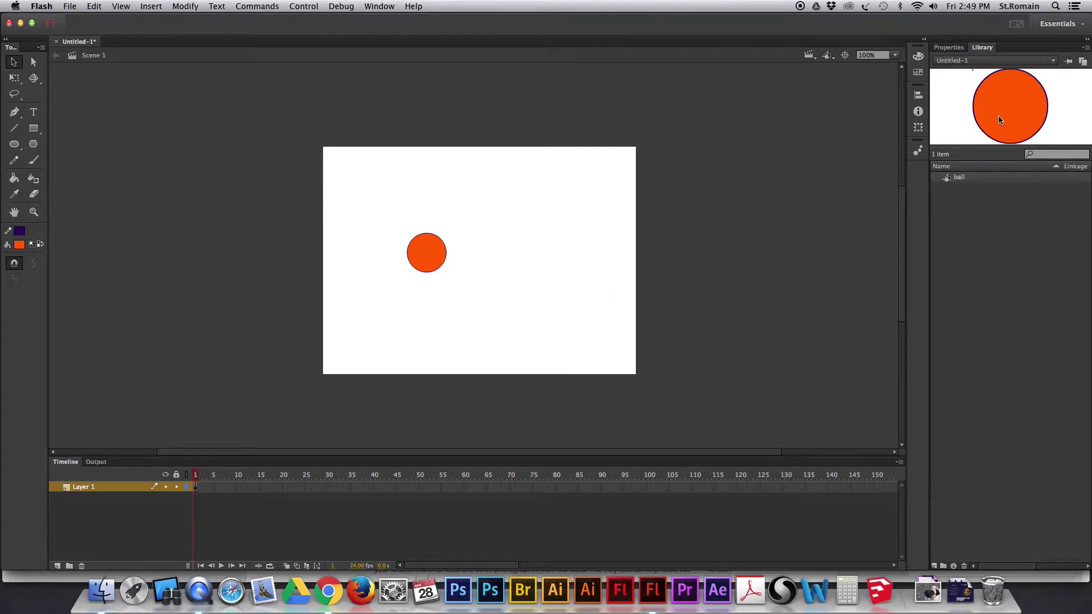
- Move the ball near the stage's upper edge, at about Y 23, and align it to the stage's horizontal center
left_click(949, 47)
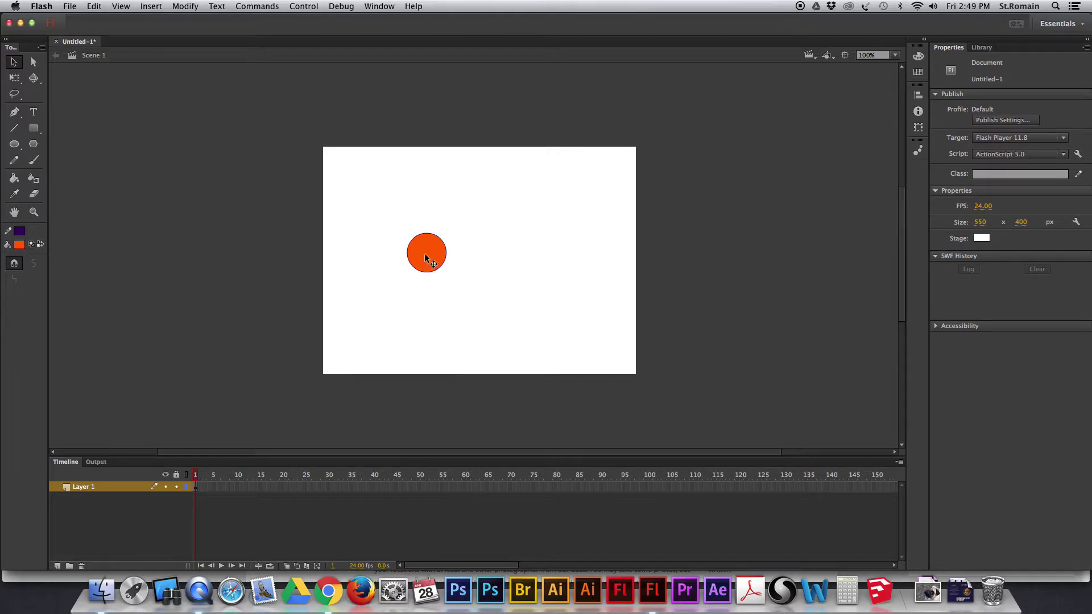
left_click_drag(425, 258, 485, 196)
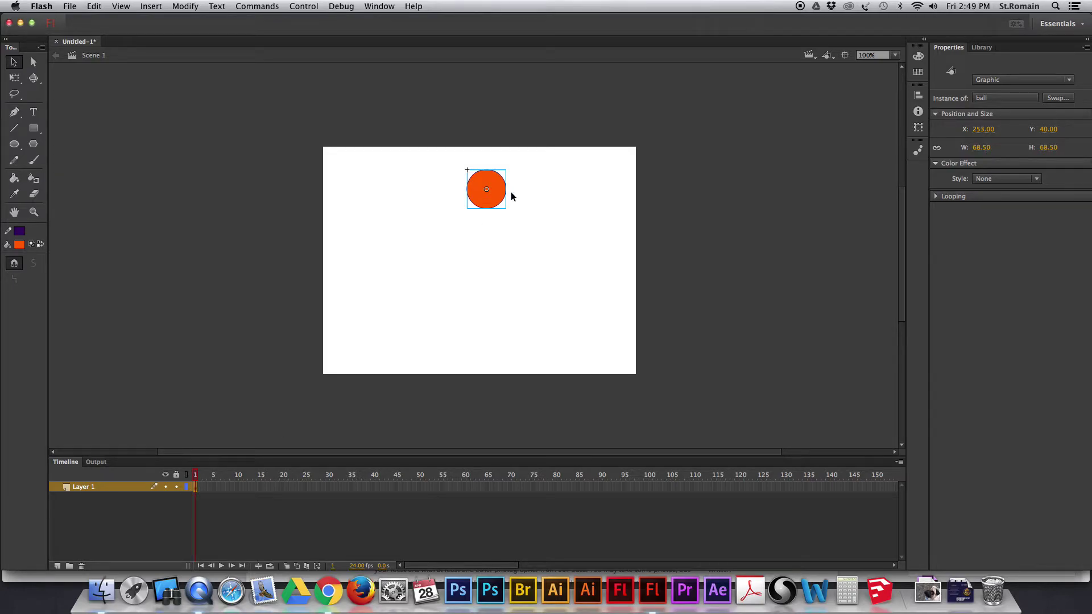
left_click_drag(484, 203, 477, 192)
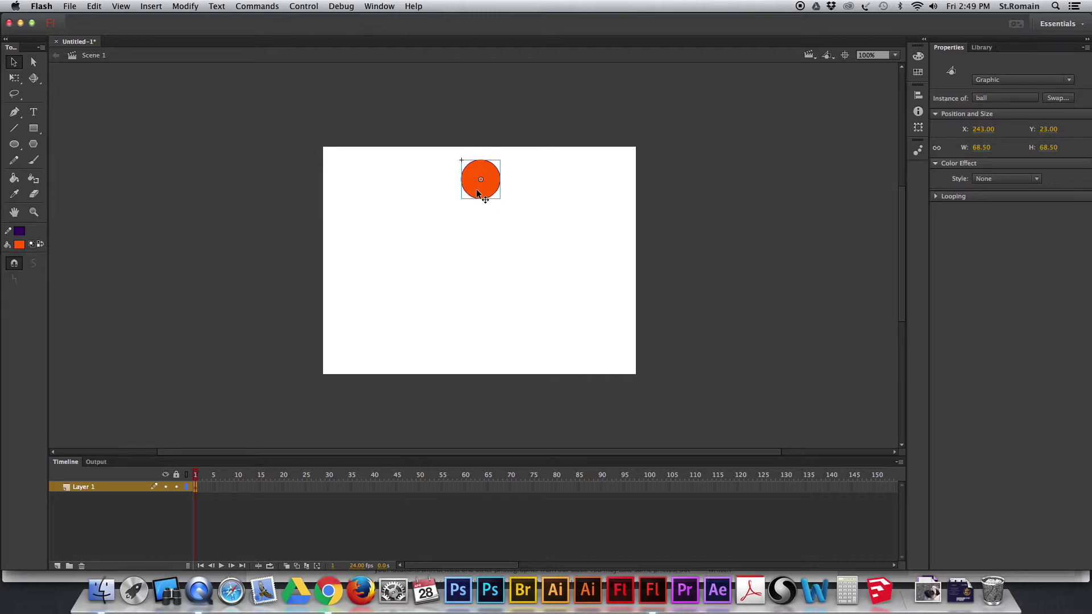
left_click(918, 96)
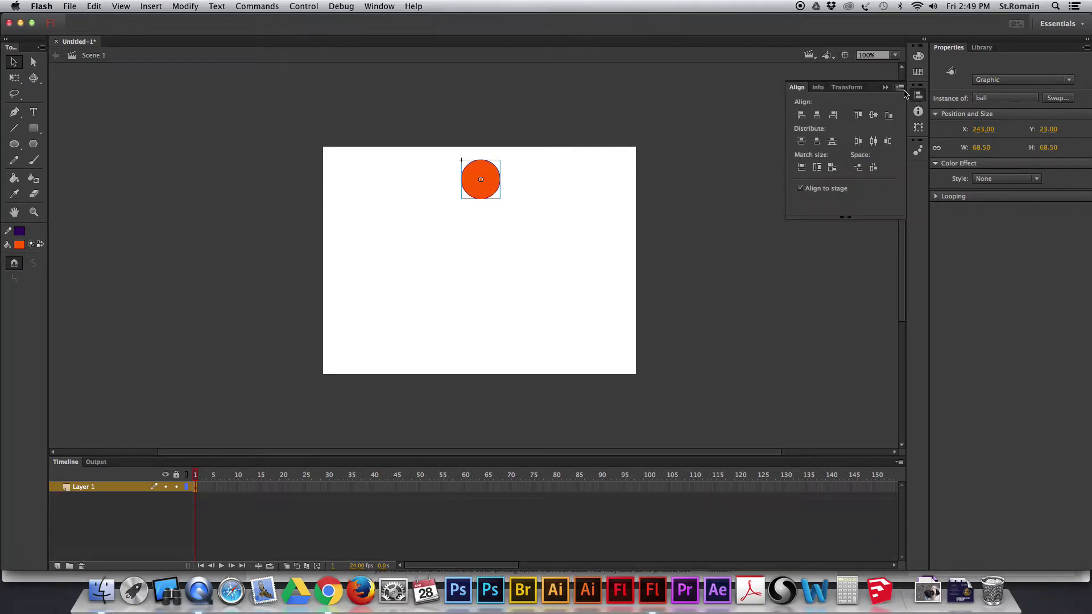
left_click(817, 115)
- Insert a keyframe at frame 20 and move the ball there straight down to the stage's lower edge, at Y 331.50
left_click(372, 487)
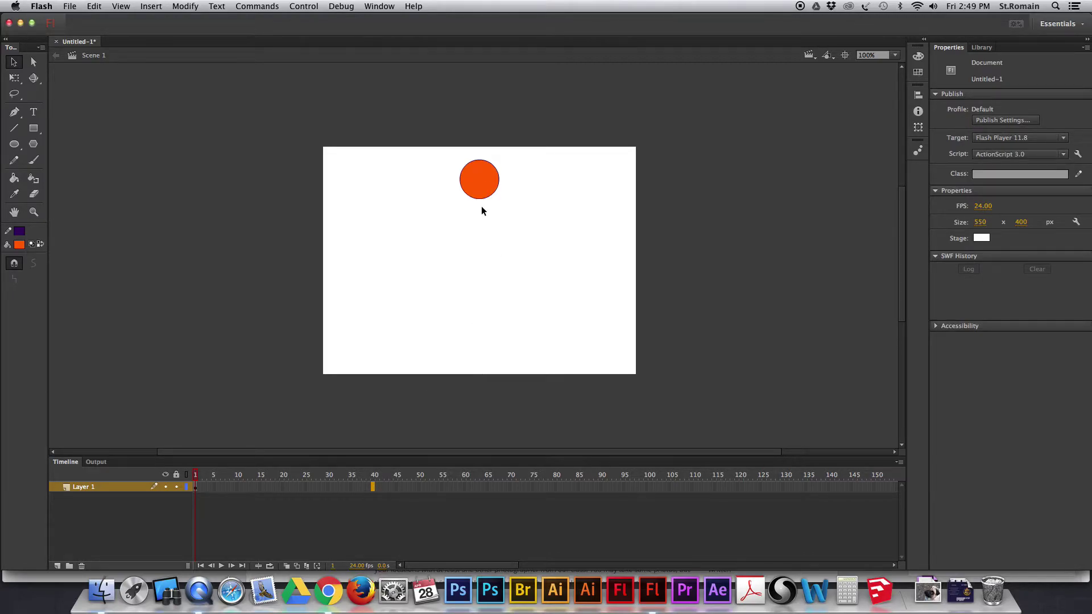
left_click(282, 487)
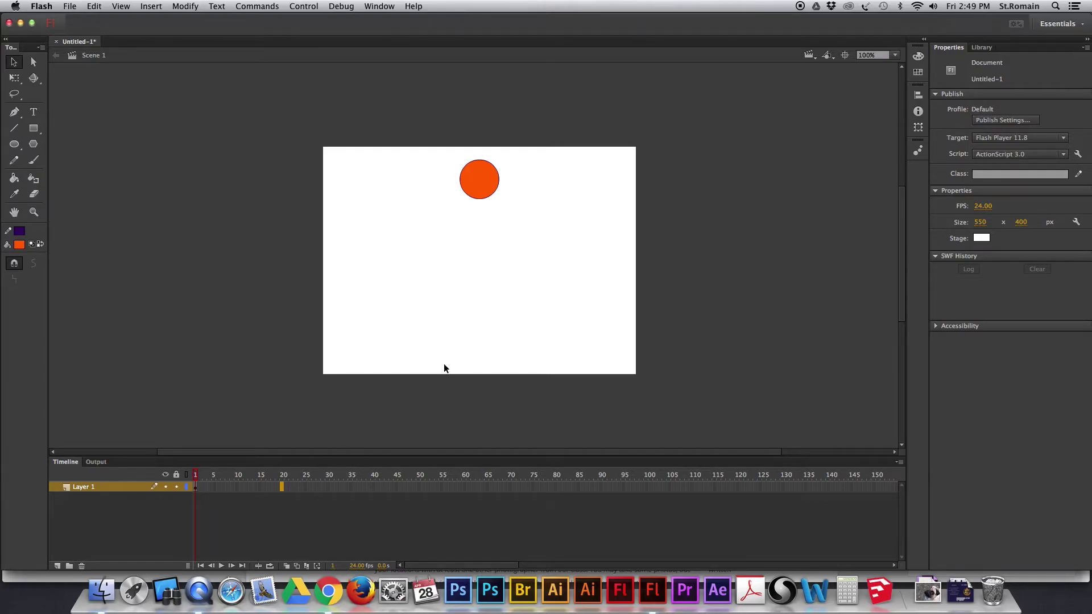
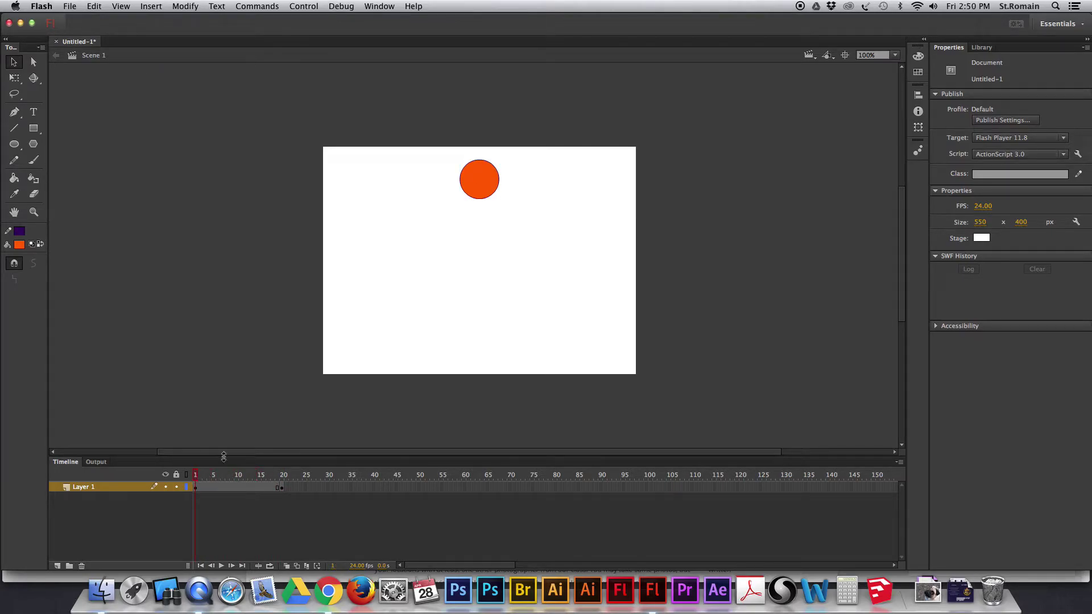
left_click_drag(196, 477, 283, 478)
left_click(480, 183)
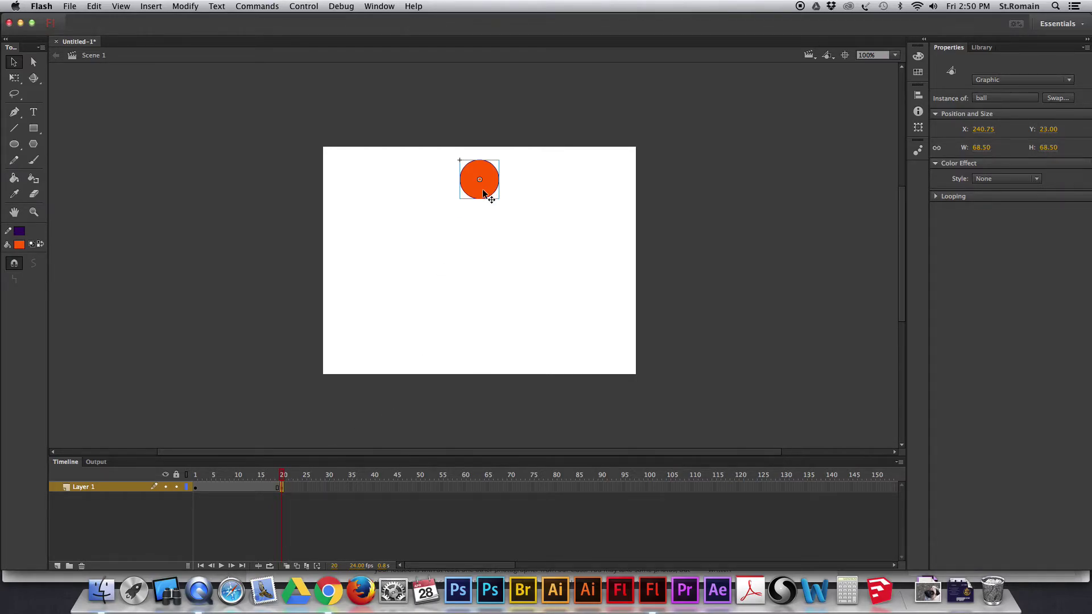
left_click_drag(483, 193, 486, 206)
left_click_drag(488, 269, 490, 363)
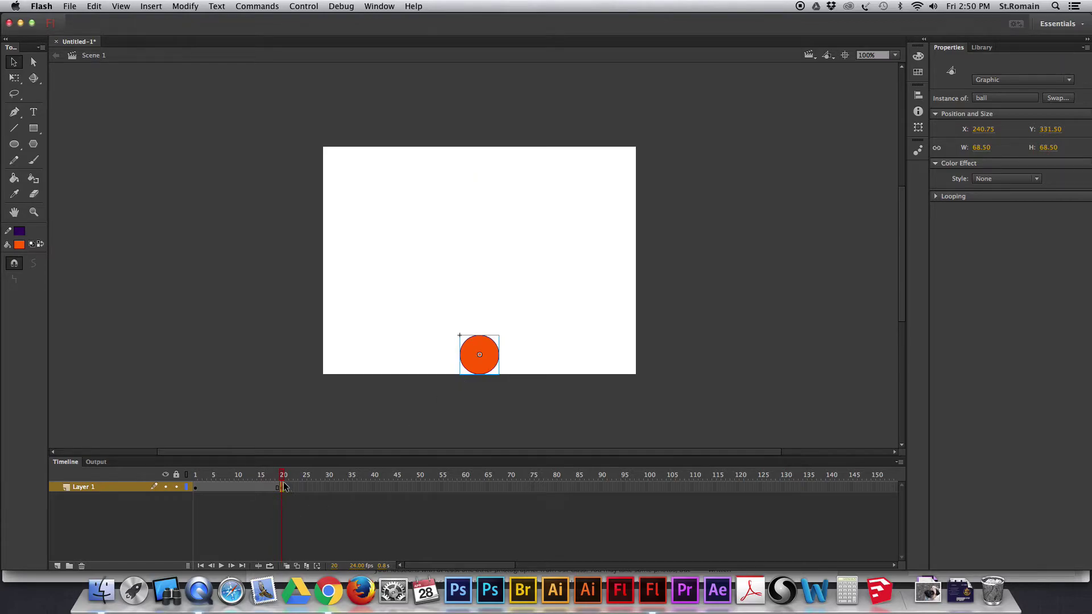
- Create a classic tween between the keyframes at frames 1 and 20, and preview the ball's motion from frame 1
left_click(195, 476)
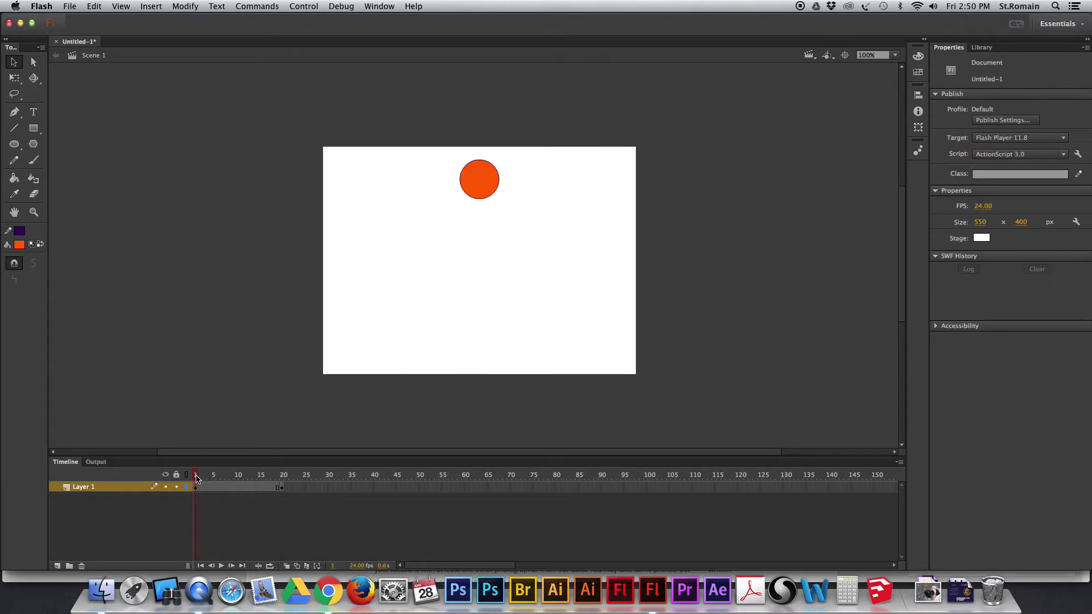
left_click_drag(197, 477, 269, 480)
left_click_drag(196, 479, 283, 478)
right_click(251, 487)
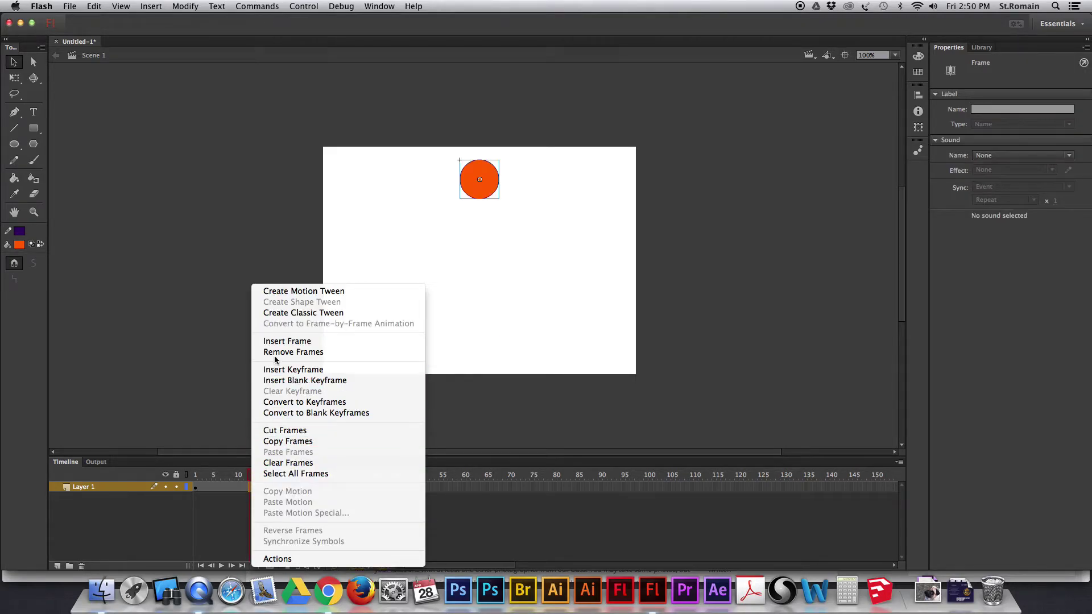
left_click(282, 313)
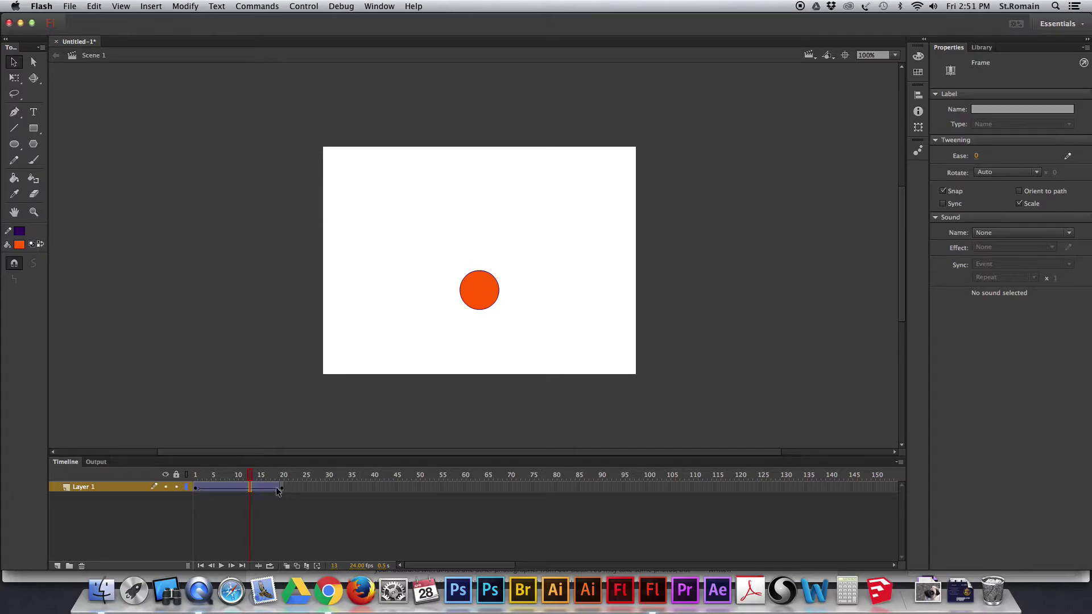
left_click_drag(250, 477, 196, 478)
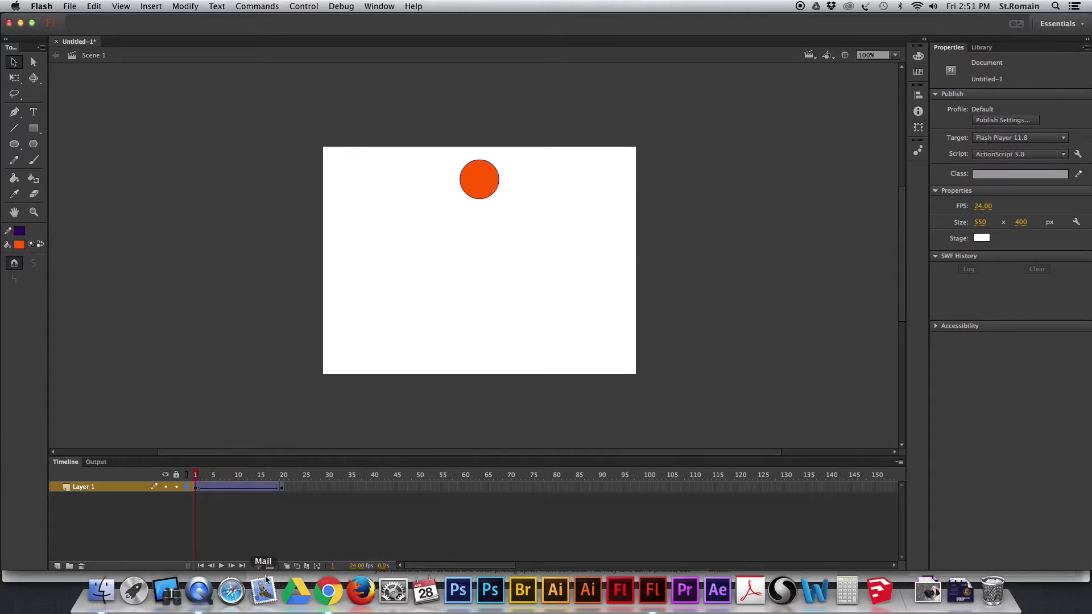
left_click(221, 566)
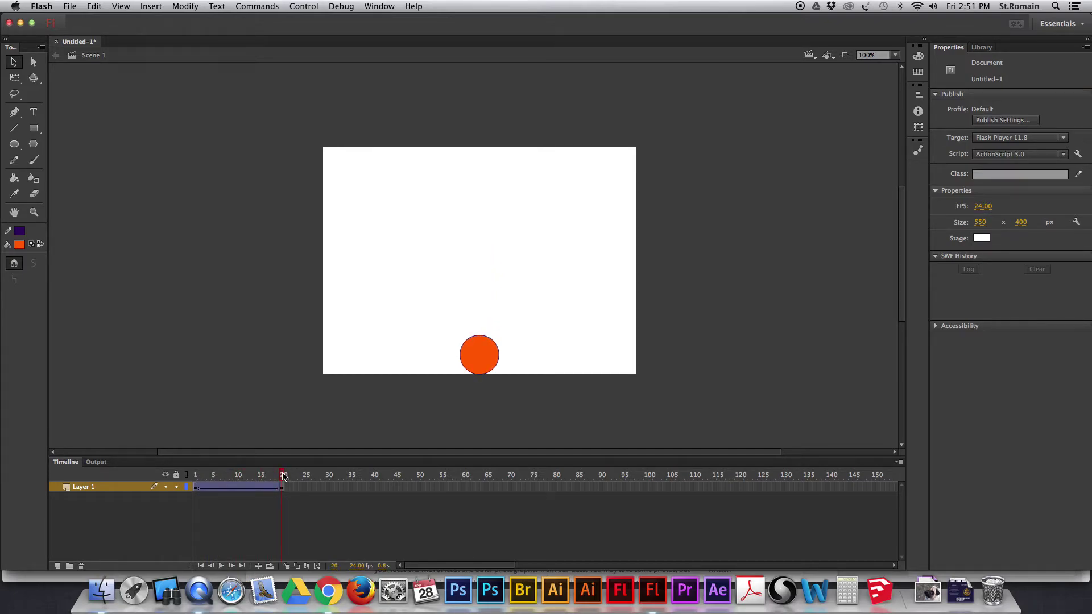
- Insert a keyframe at frame 40 and scrub the timeline from frame 1 to frame 40
left_click(196, 488)
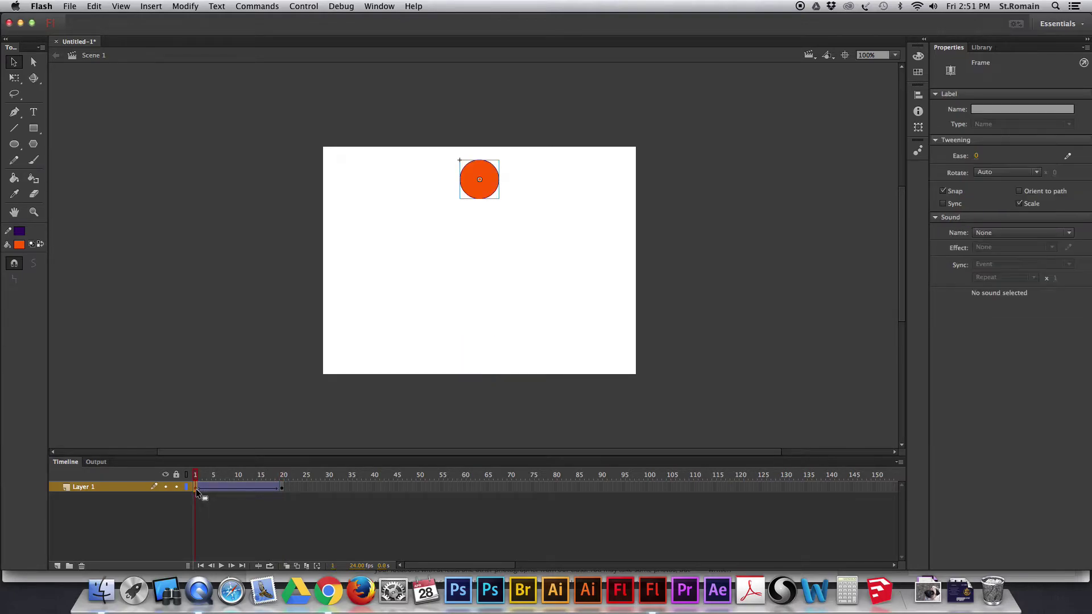
left_click(282, 488)
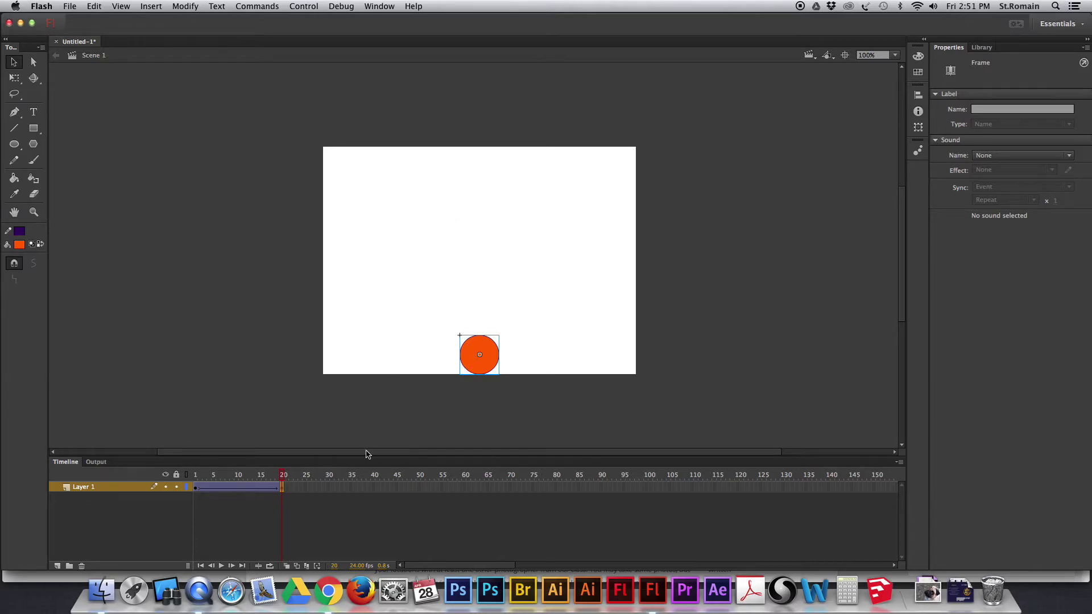
key("super+shift+a")
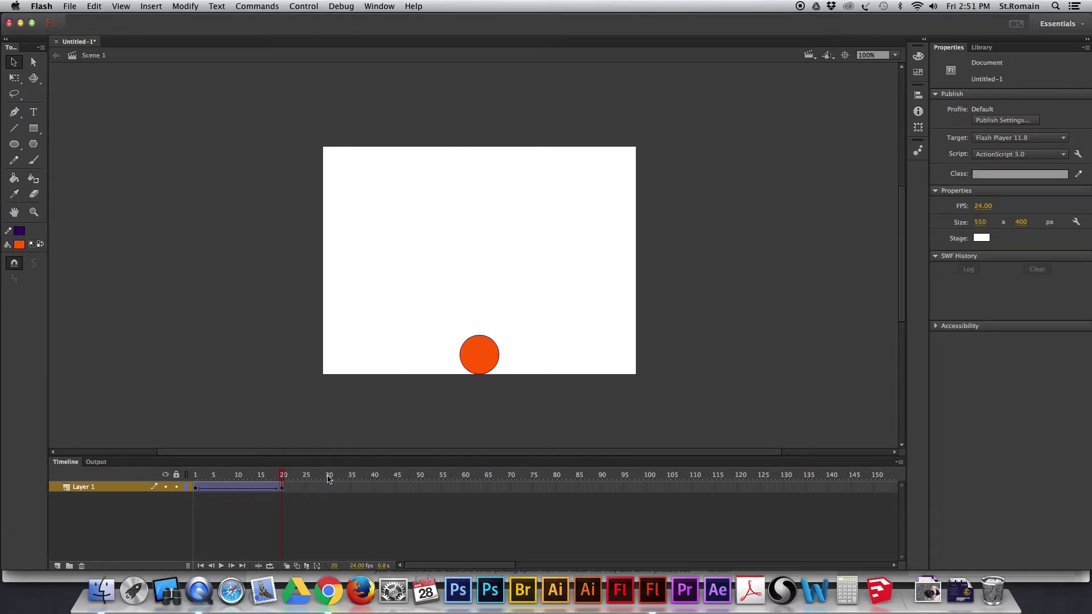
right_click(373, 485)
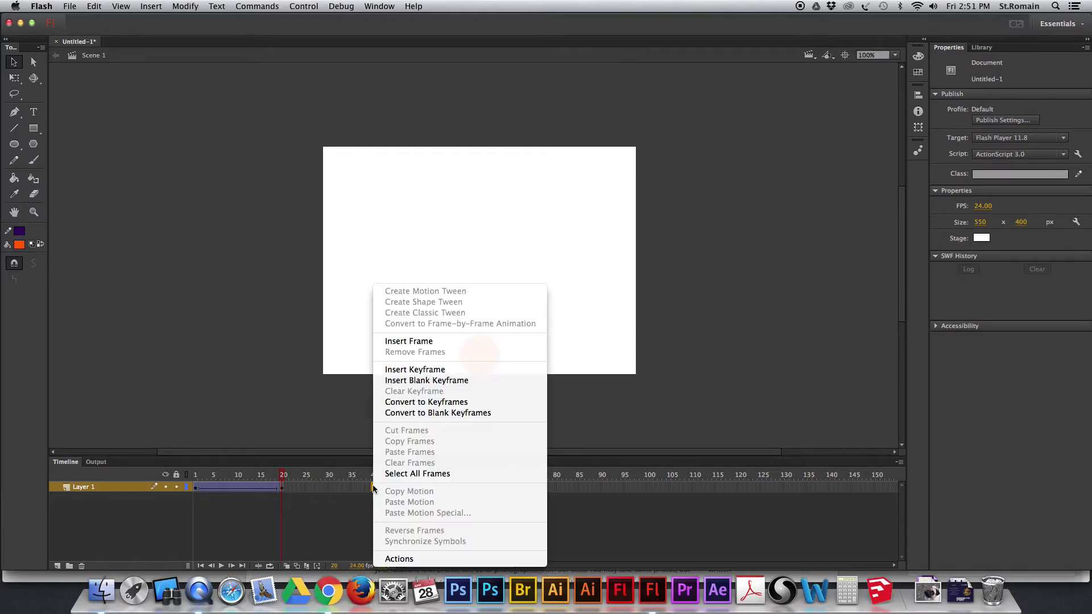
left_click(402, 371)
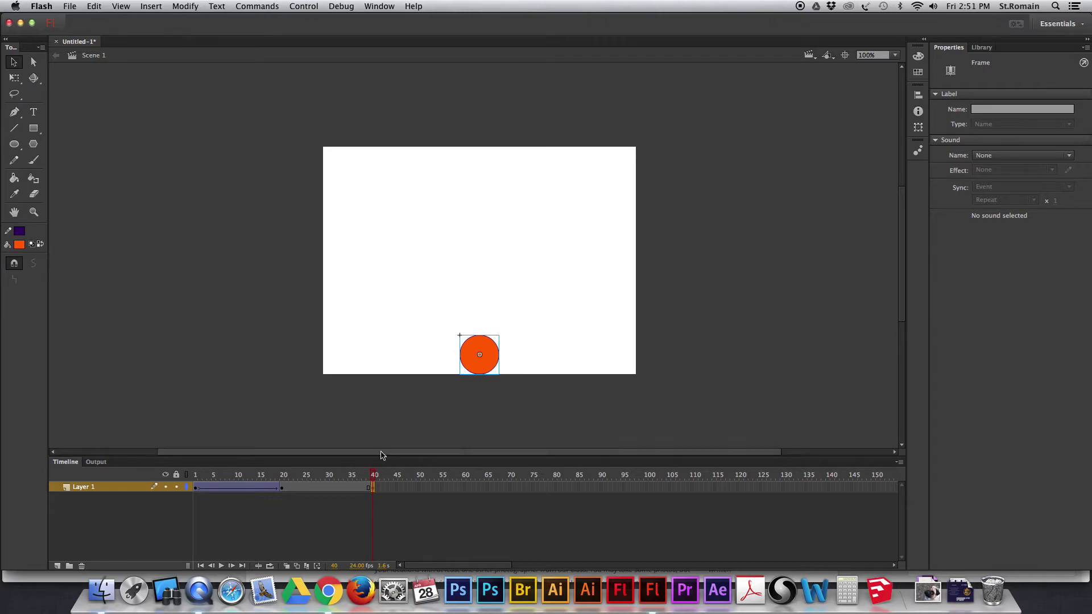
key("shift+comma")
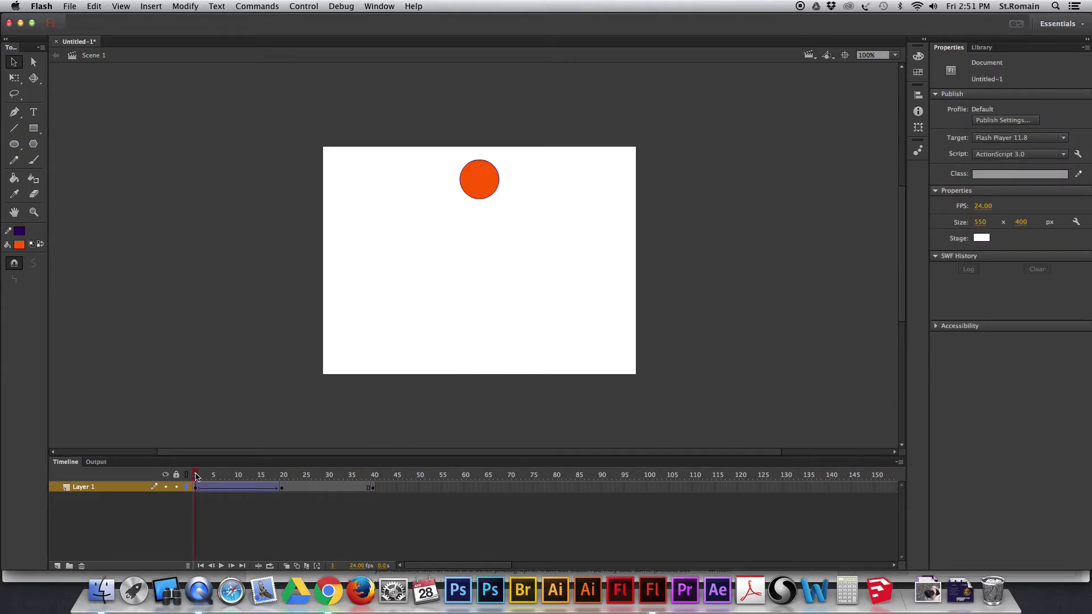
left_click_drag(197, 476, 373, 479)
- Try to reposition the ball at frame 40 by eye near the stage's upper edge, at about Y 26, and undo the move
left_click(373, 486)
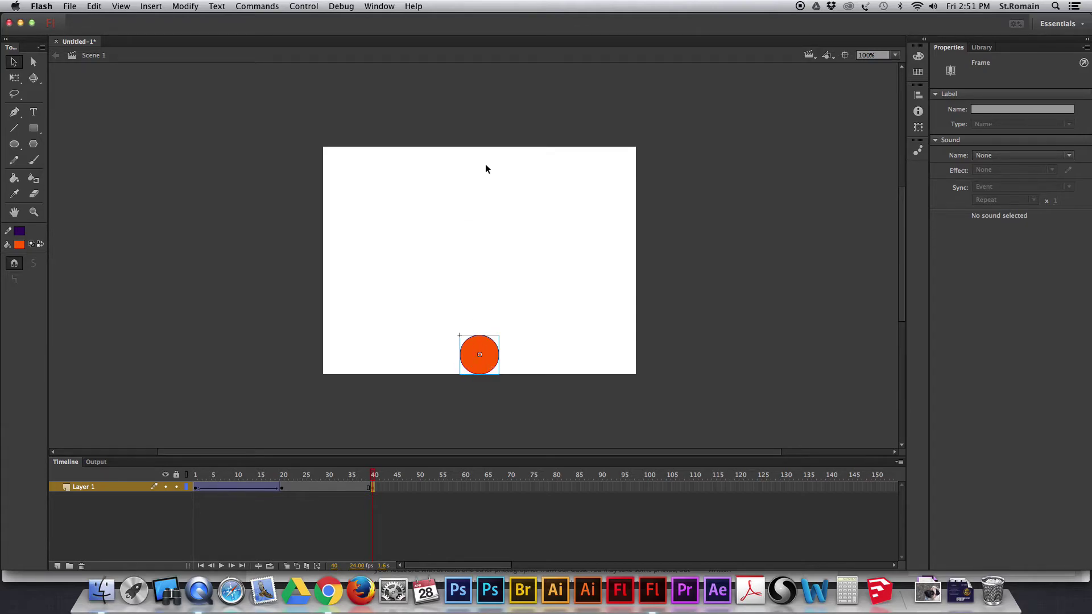
left_click_drag(475, 341, 475, 237)
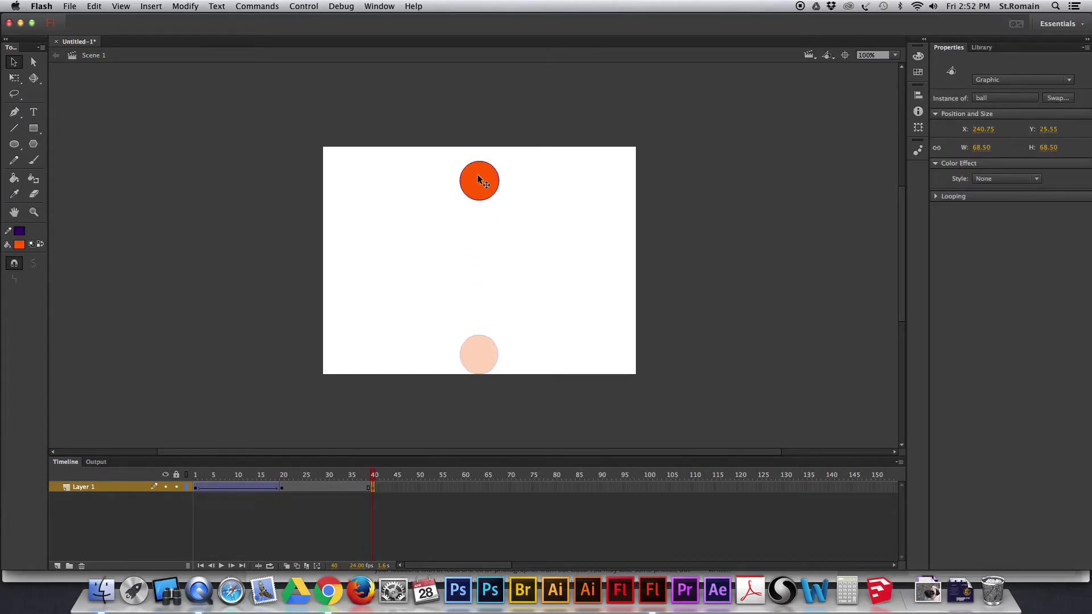
left_click_drag(478, 176, 480, 176)
key("cmd+z")
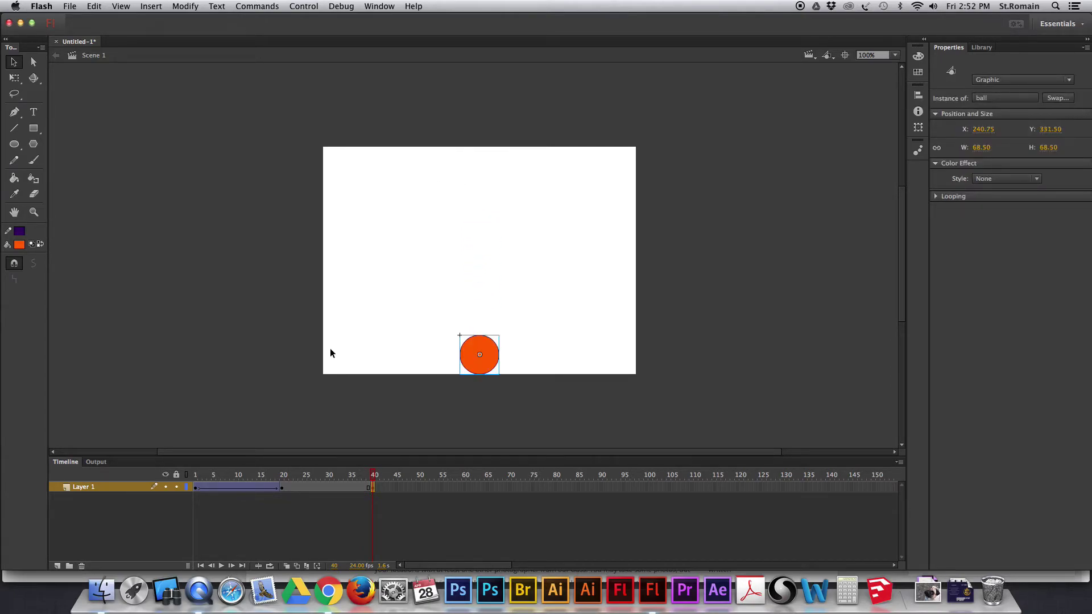
- Check the ball's Y position at frame 1 and the height of the stage
left_click(198, 488)
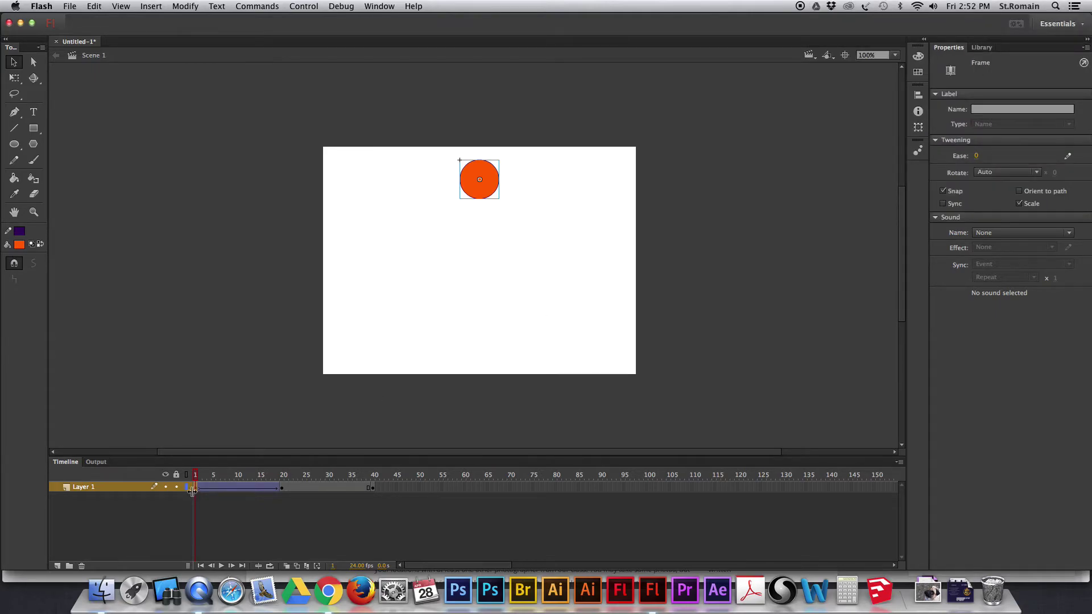
left_click(478, 193)
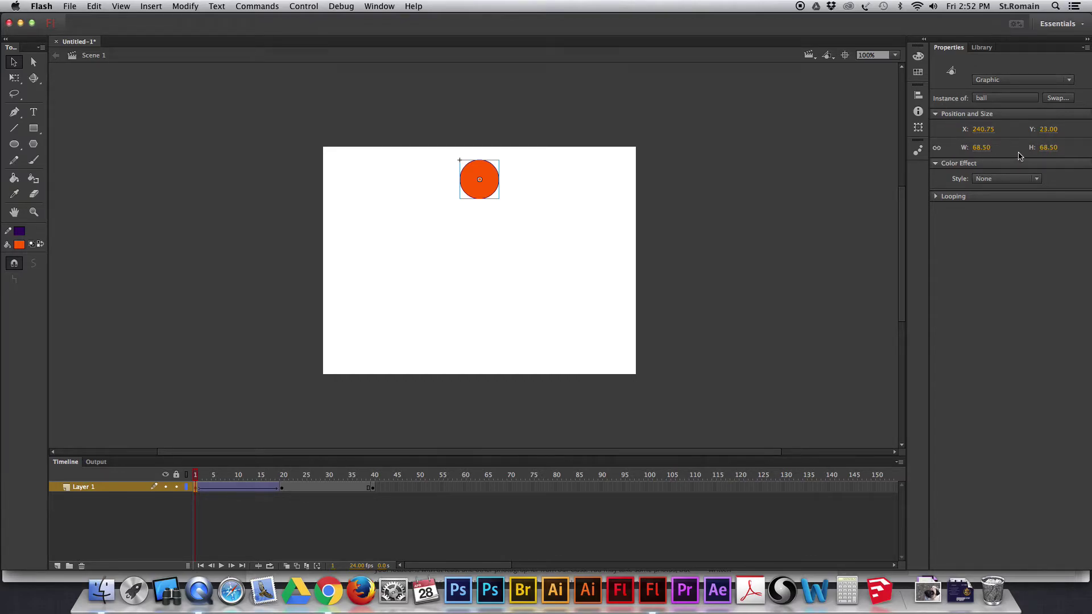
left_click(570, 186)
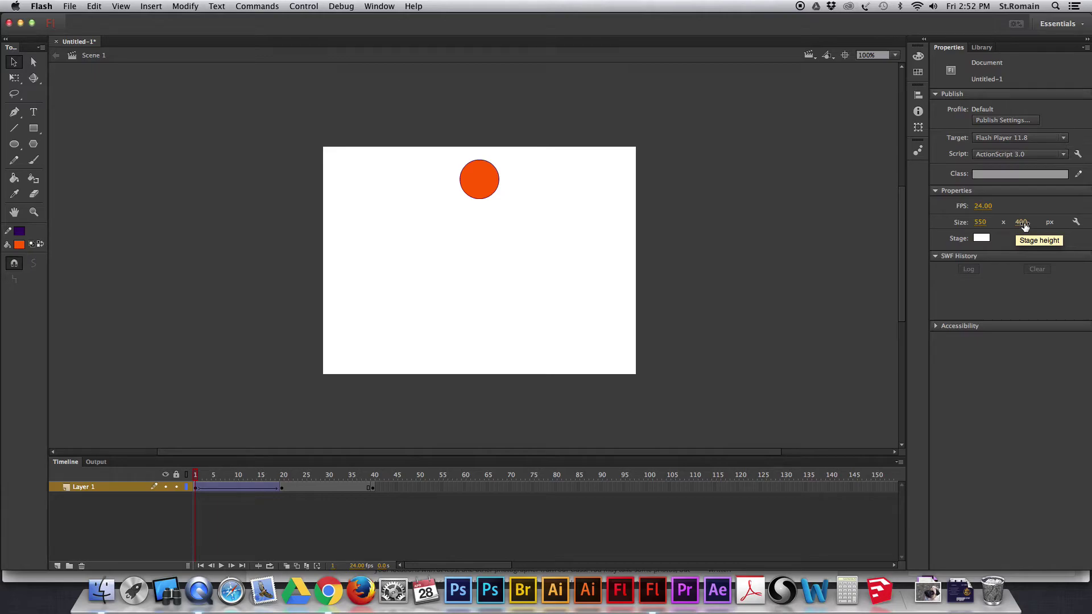
left_click(482, 190)
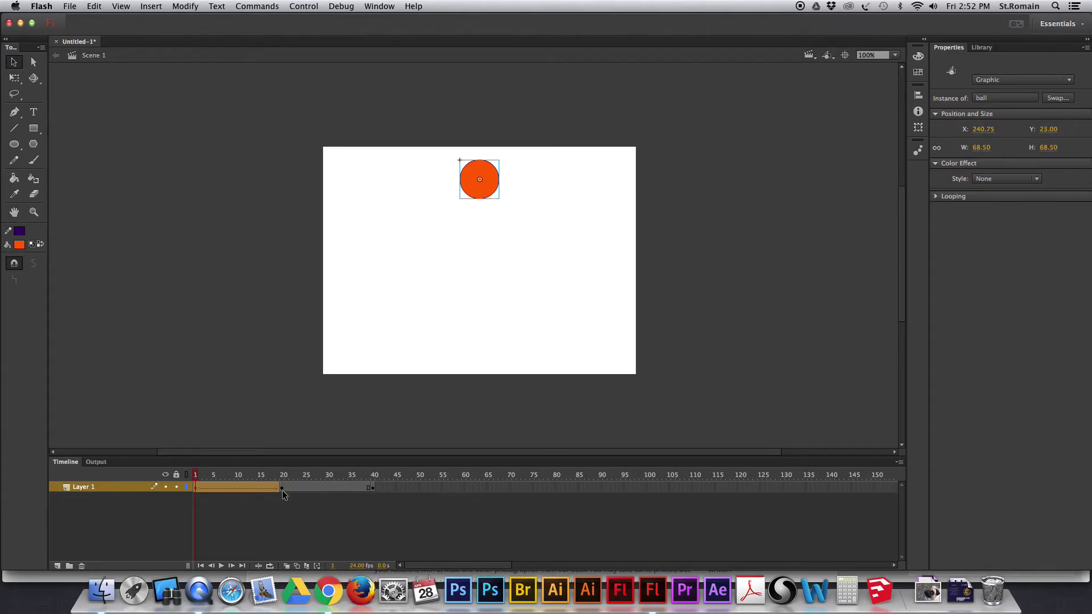
left_click(194, 487)
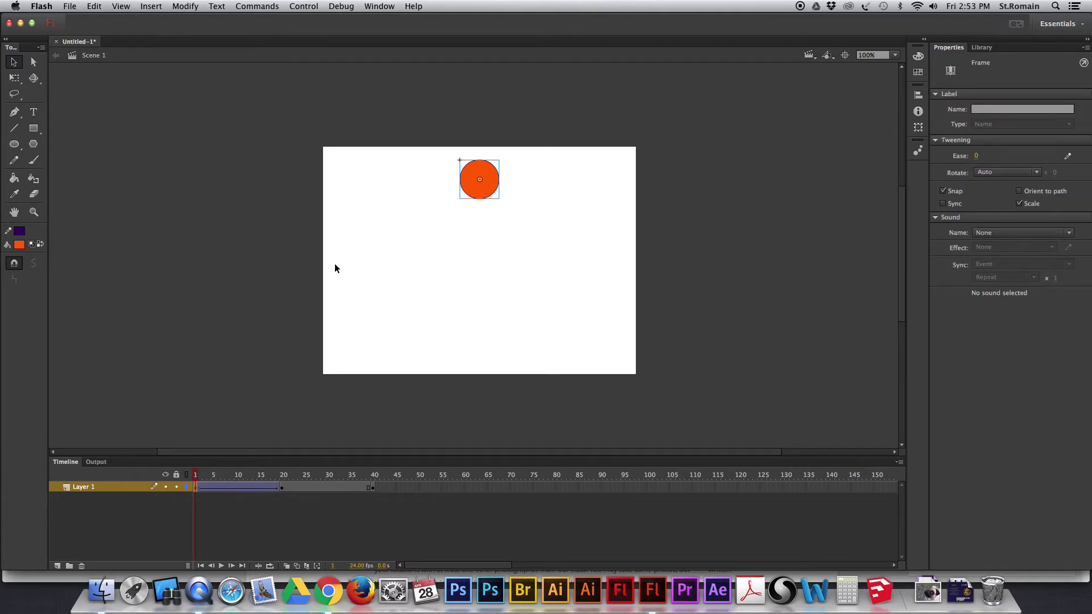
left_click(480, 195)
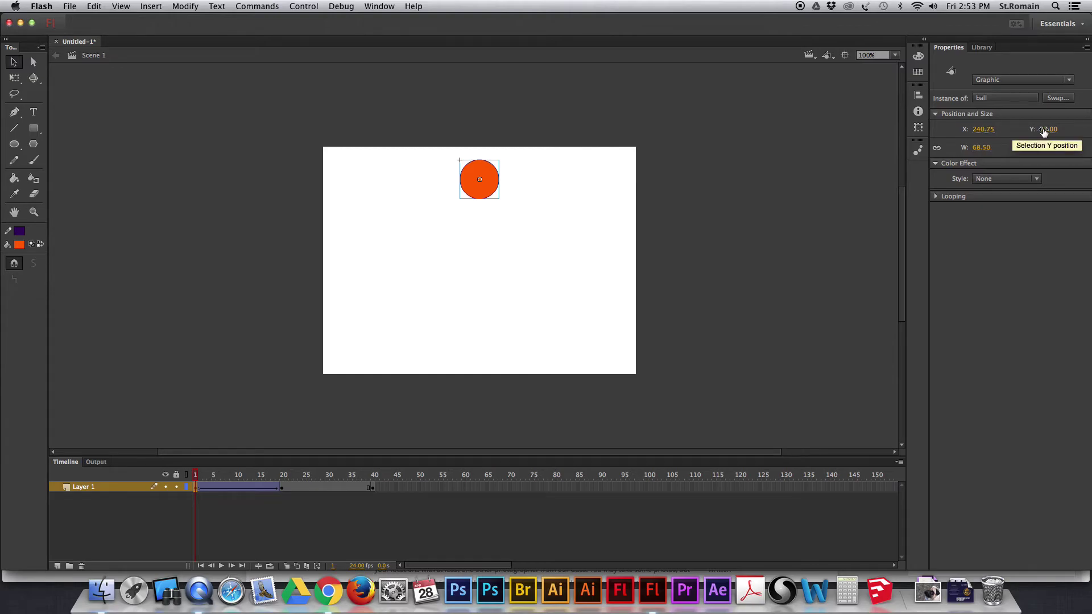
- Move the ball at frame 40 straight up toward the stage's upper edge, to about Y 47
left_click(372, 487)
left_click(475, 367)
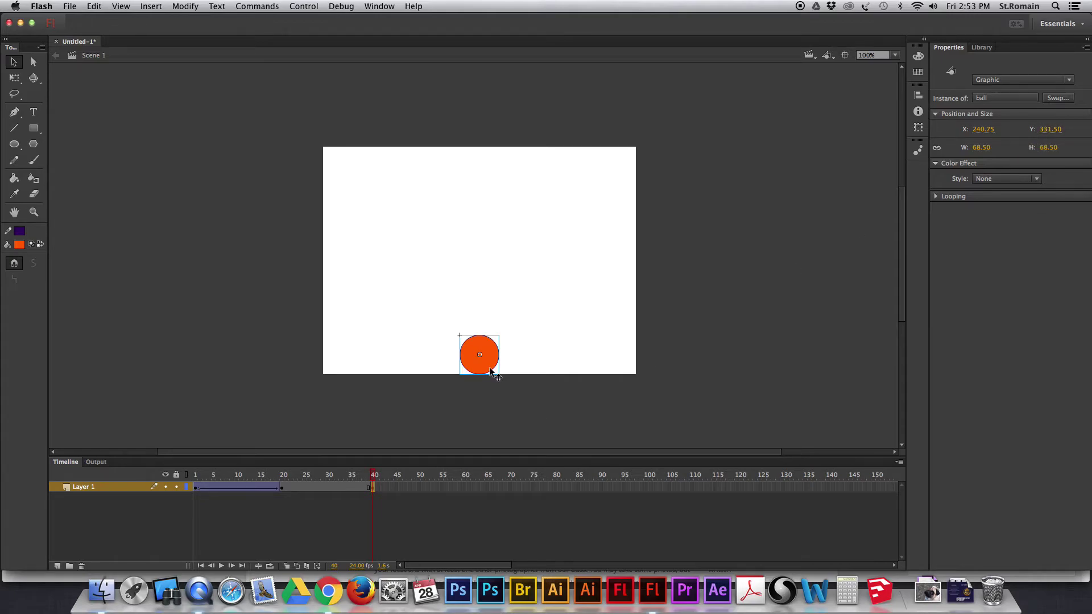
left_click_drag(488, 364, 496, 286)
left_click_drag(499, 205, 499, 203)
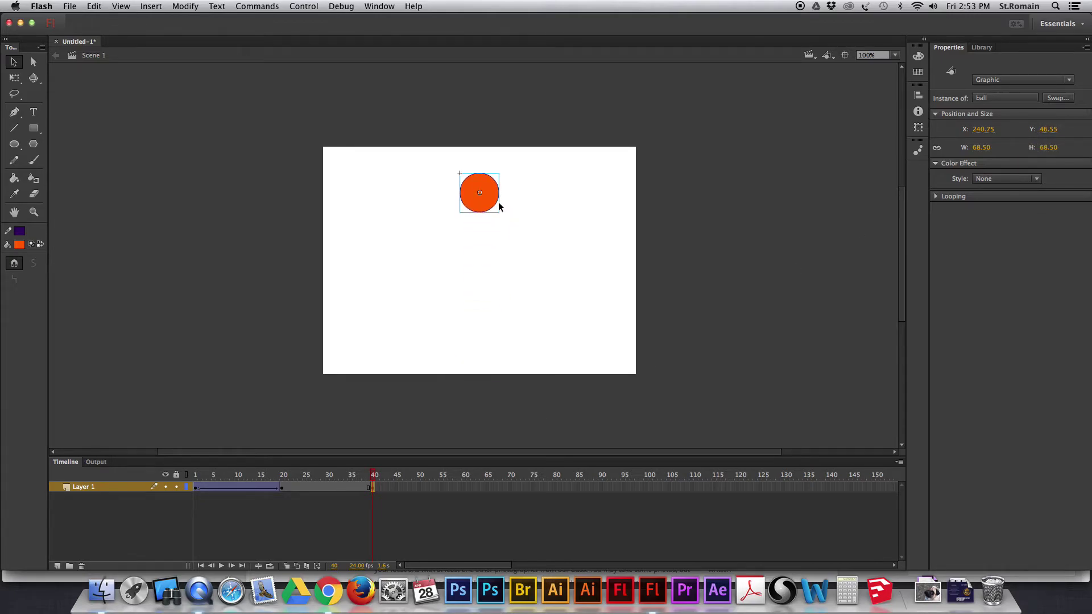
- Check the ball's Y position at frame 1 and set the ball's Y position at frame 40 to 23
left_click(195, 488)
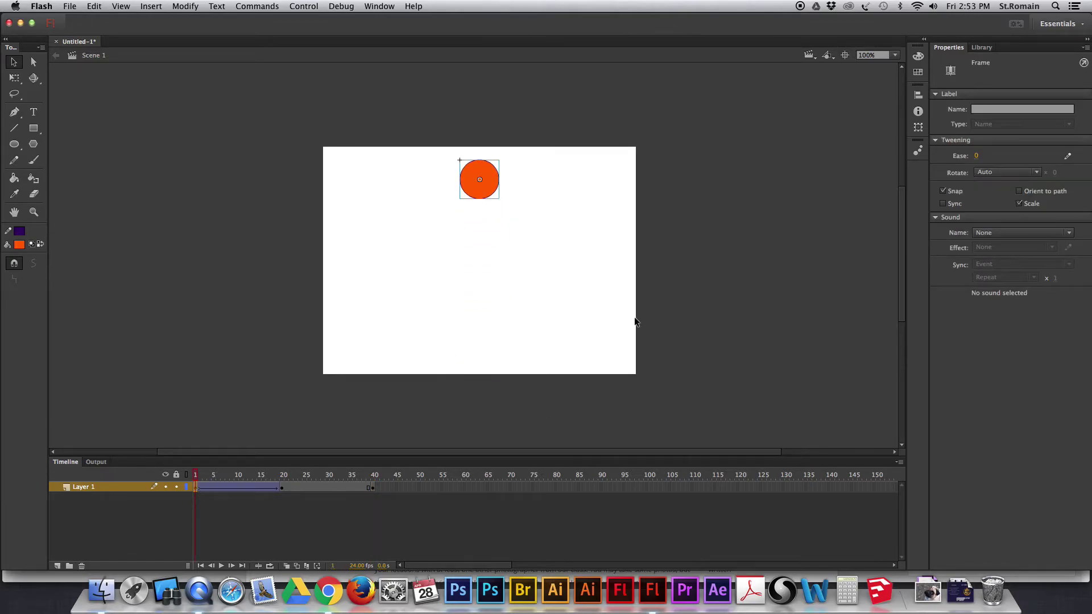
left_click(496, 184)
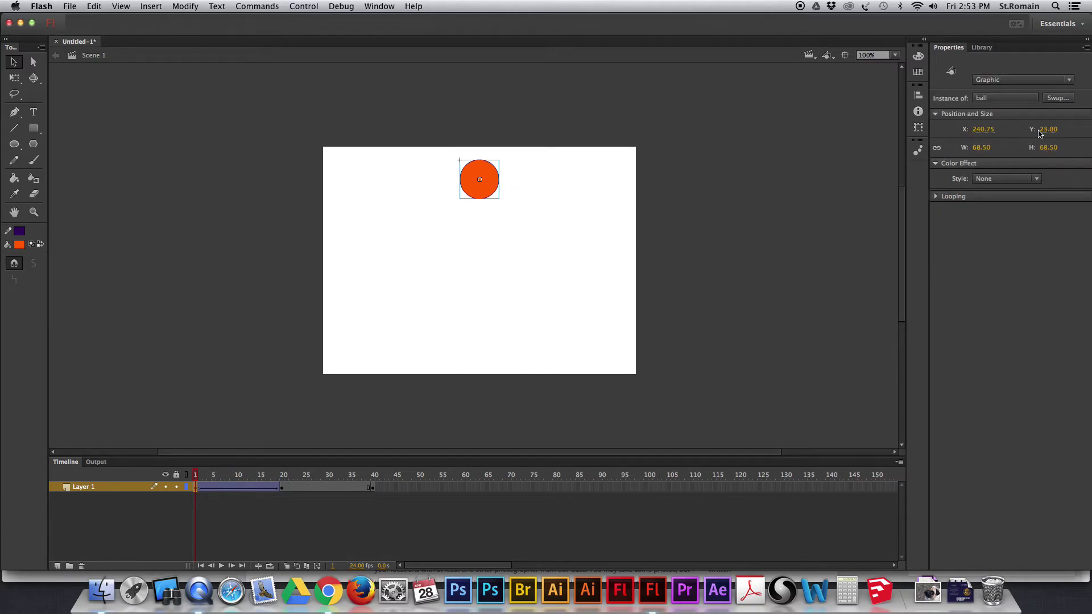
left_click(373, 488)
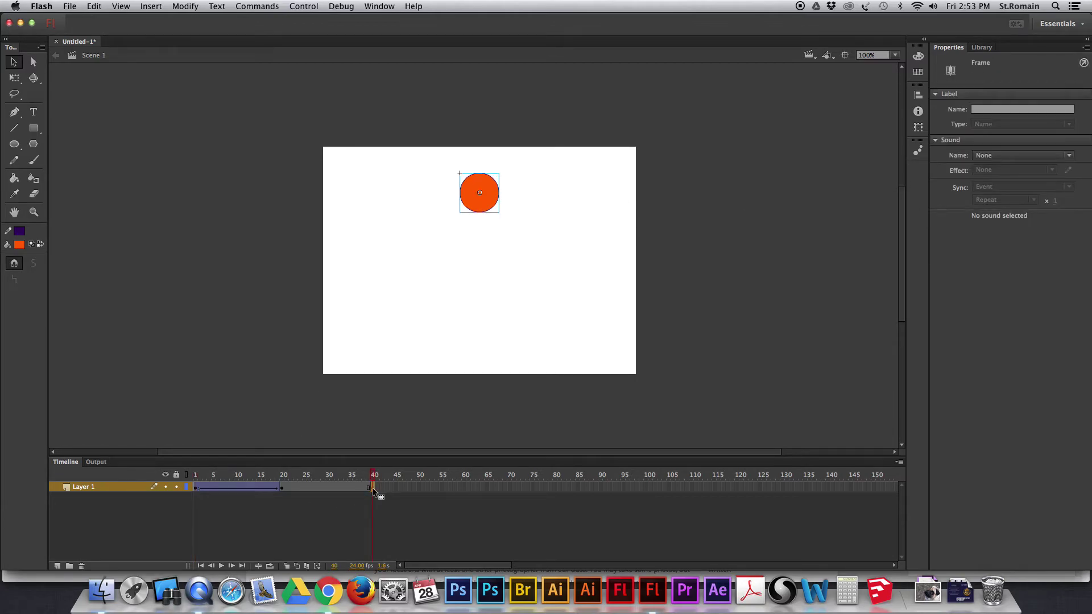
left_click(481, 210)
left_click(1049, 130)
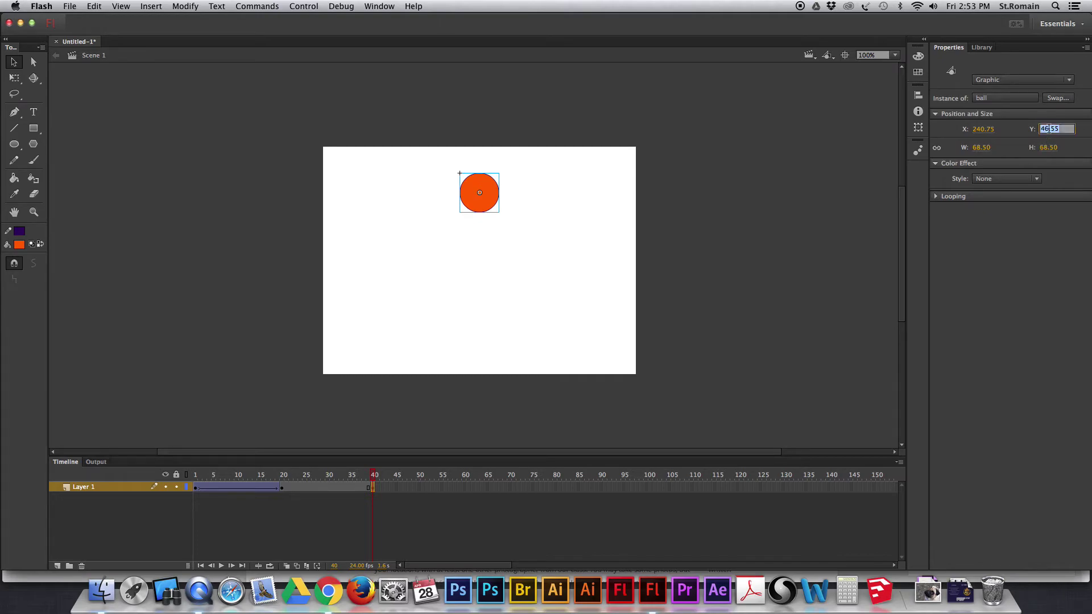
type("23")
key("Return")
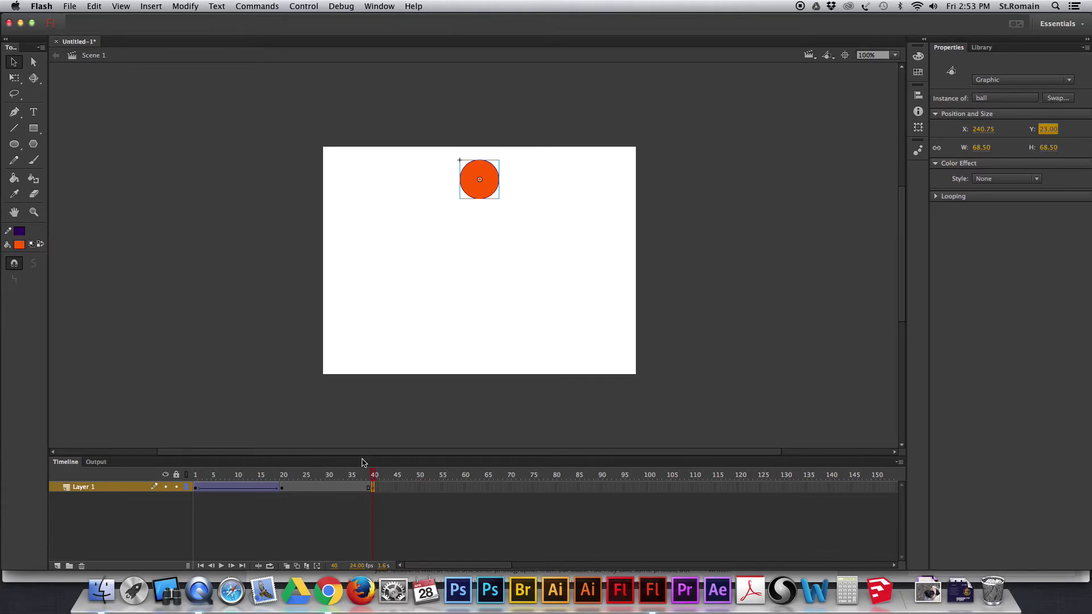
- Create a classic tween between the keyframes at frames 20 and 40, and scrub through it to frame 40
left_click(373, 489)
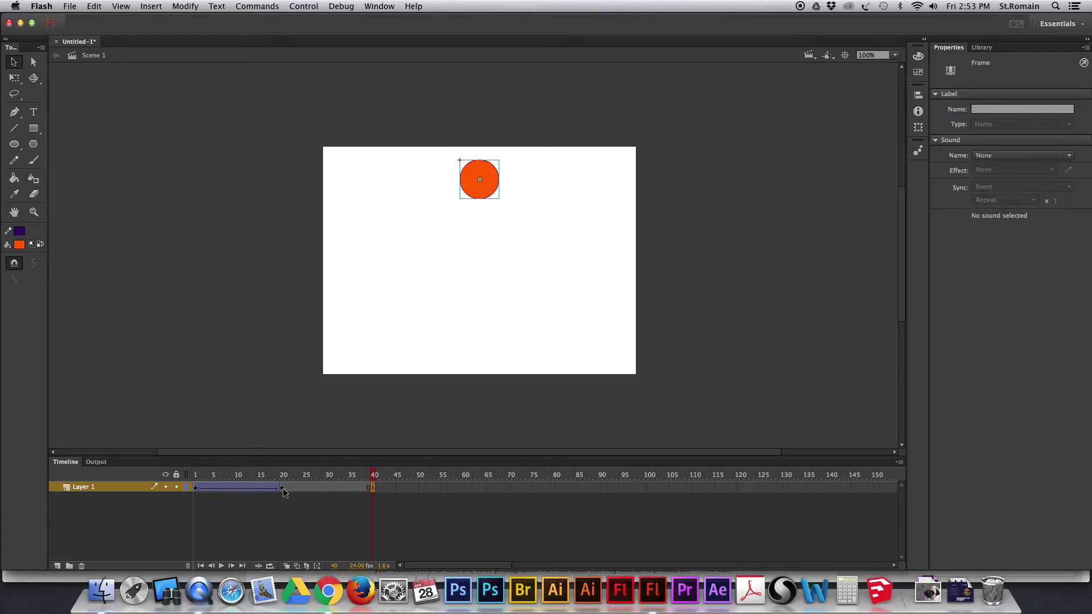
right_click(317, 495)
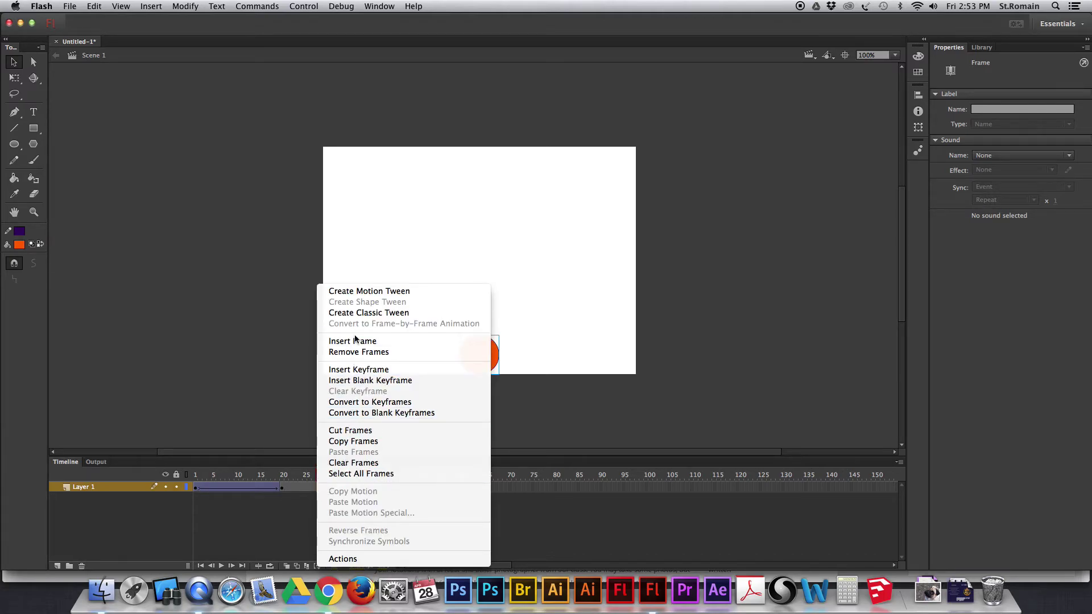
left_click(357, 313)
left_click_drag(326, 467, 374, 477)
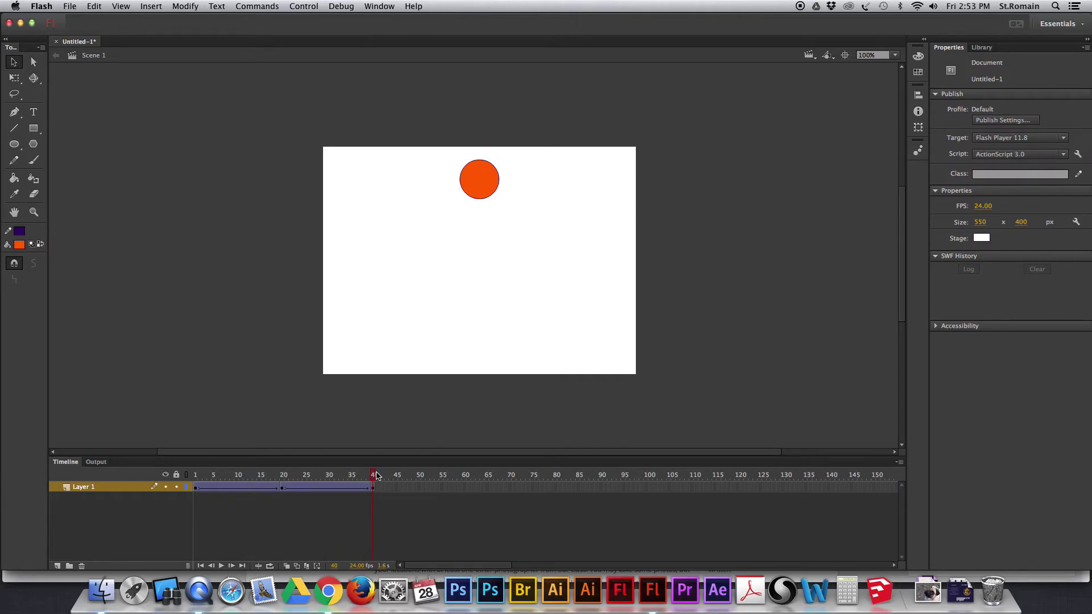
- Test the movie to review the looping bounce, and close the preview
key("super+Return")
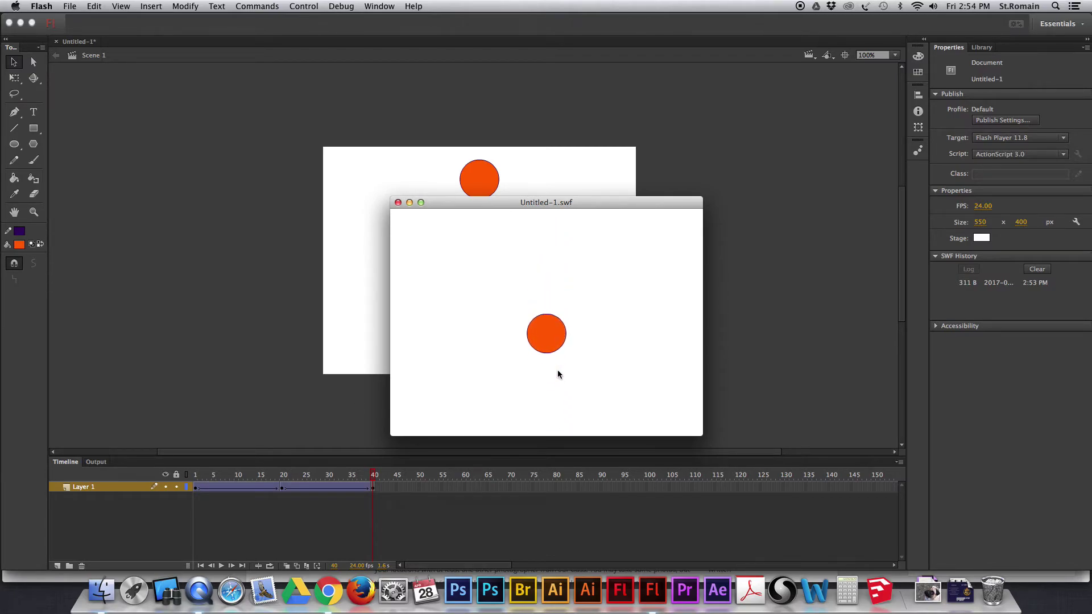
left_click(398, 203)
- Try a different ease on the classic tween starting at frame 1, and reset the ease to 0
left_click(196, 488)
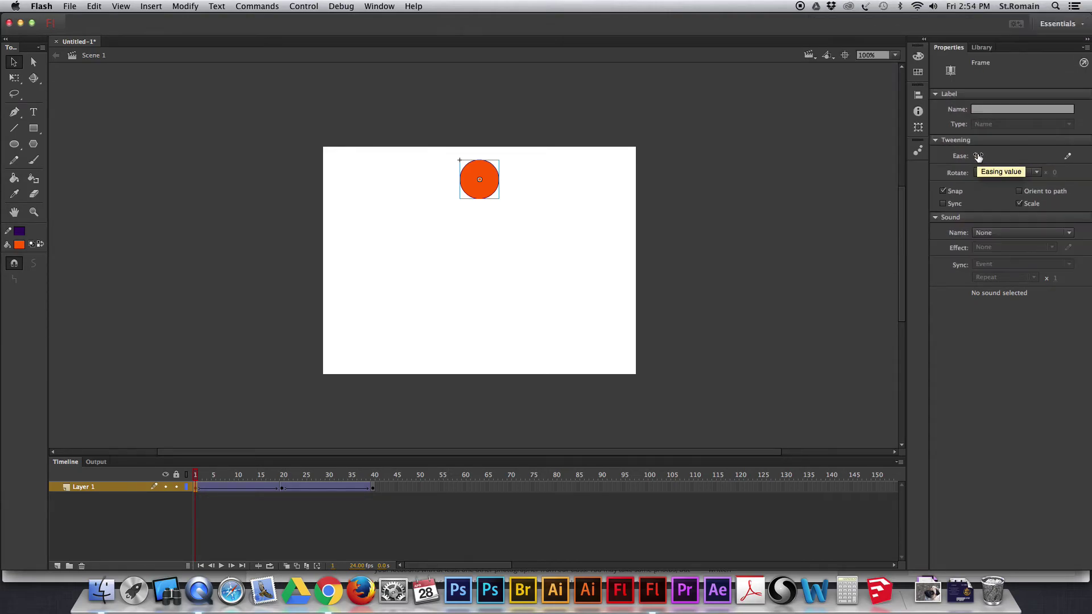
left_click_drag(978, 157, 970, 157)
left_click(988, 158)
type("0")
key("Return")
- Scrub through the first tween to frame 17 and test the movie to review the motion without easing
left_click_drag(196, 478, 271, 480)
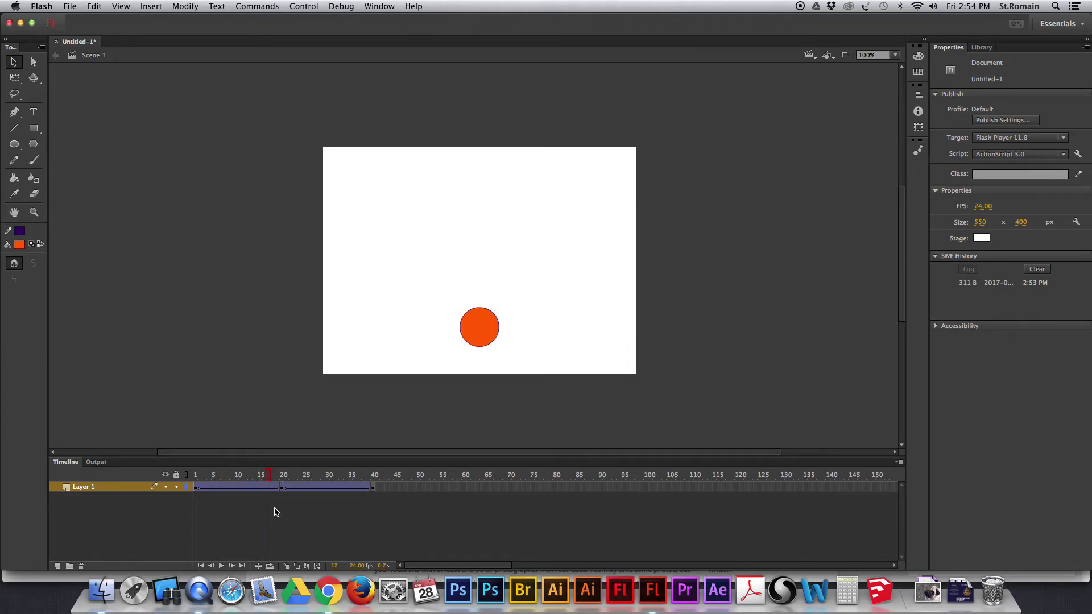
key("super+Return")
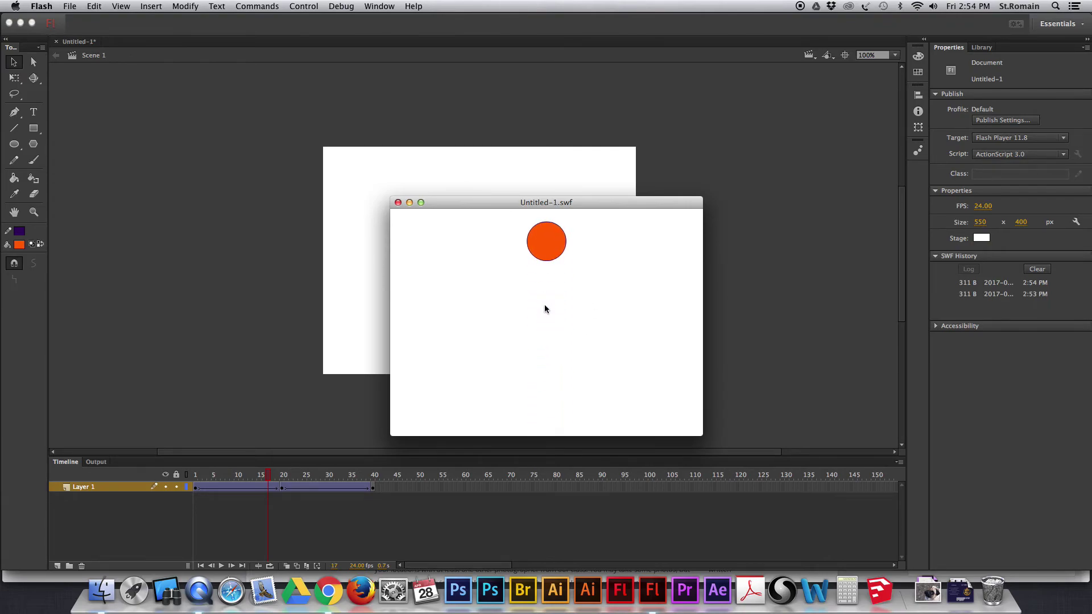
left_click(398, 203)
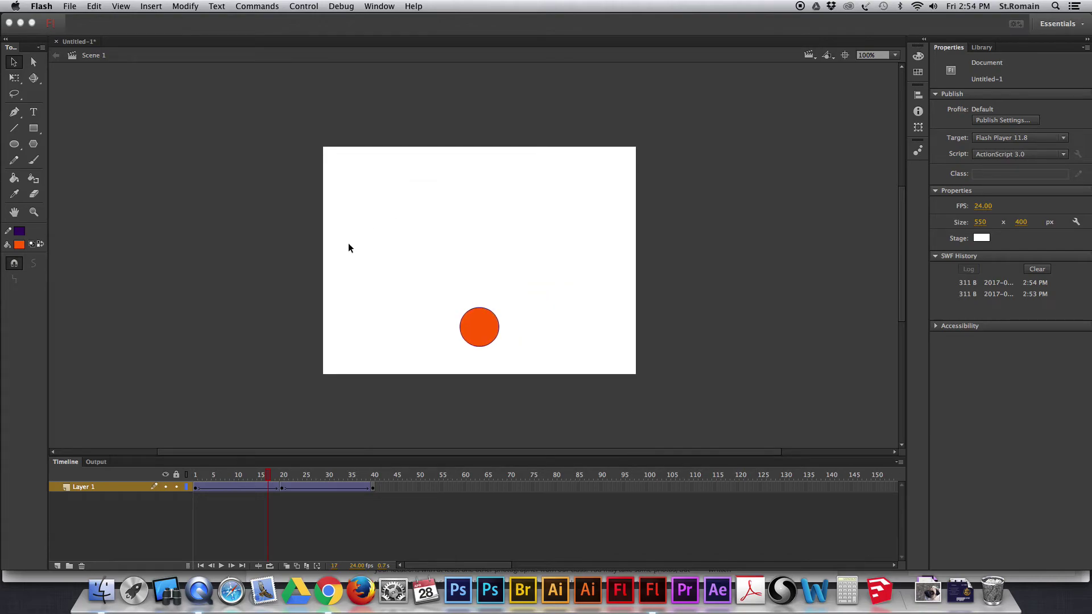
- Set the ease of the tween starting at frame 1 to -100 (in) and preview the movie
left_click(195, 488)
left_click_drag(977, 158, 844, 155)
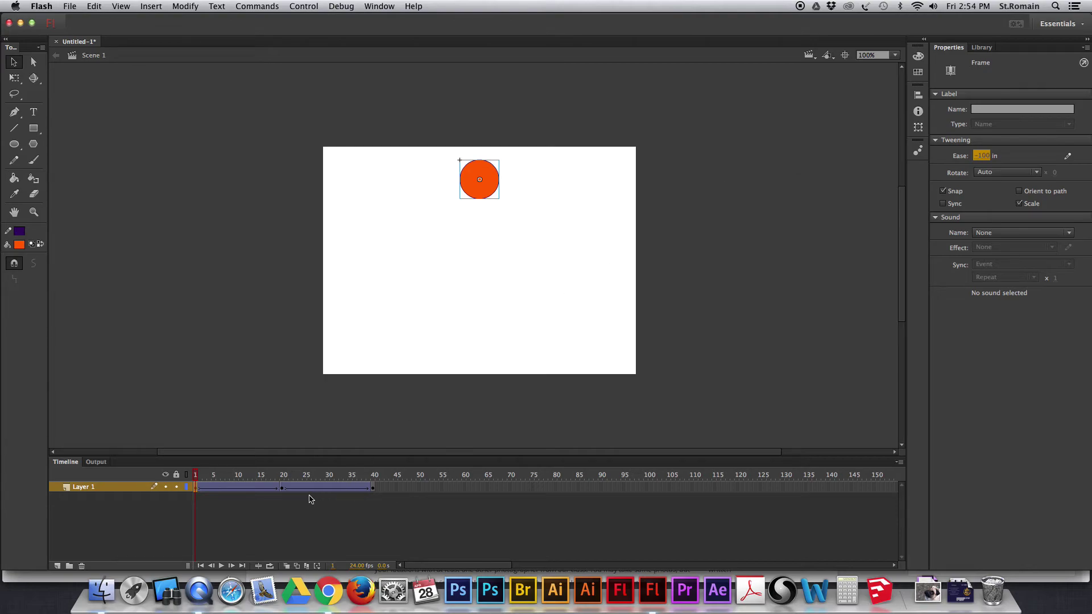
key("super+Return")
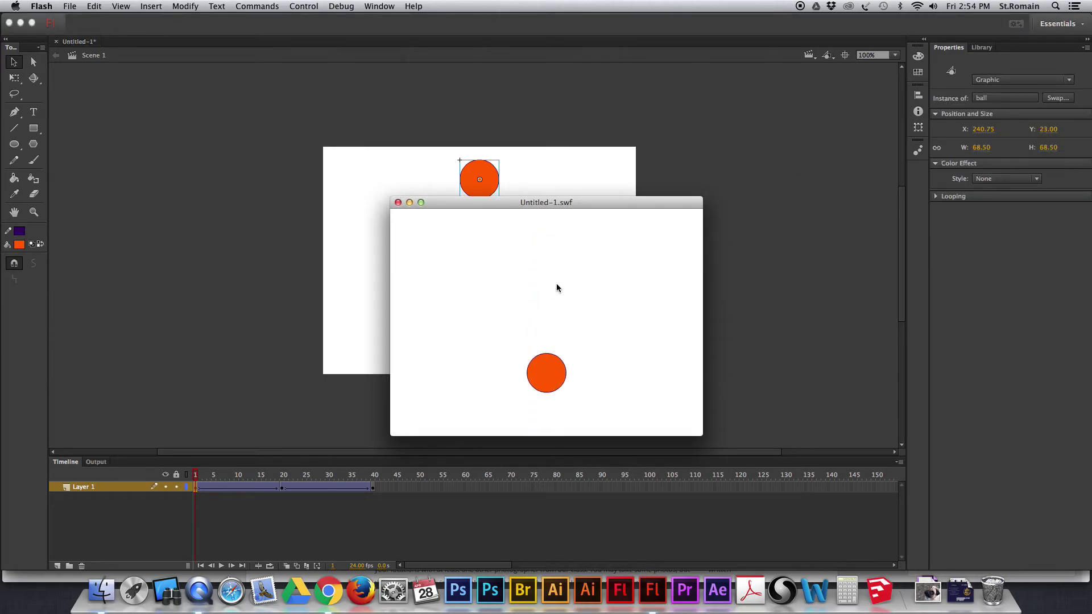
left_click(398, 203)
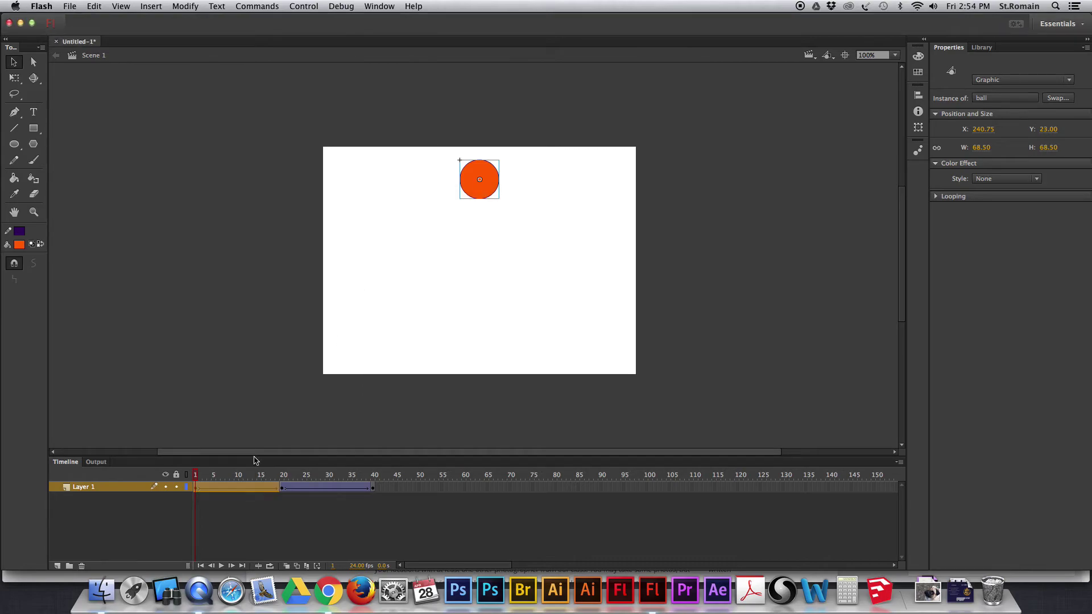
- Scrub repeatedly through the first tween up to frame 19 and test the movie to examine how the ball's fall is eased
left_click(198, 476)
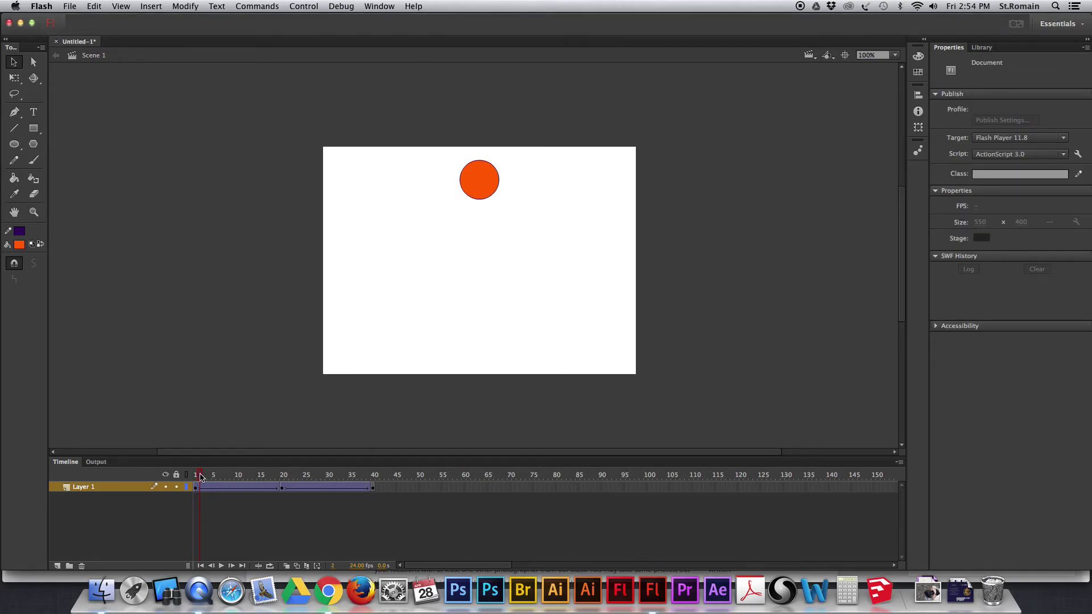
left_click_drag(203, 477, 276, 479)
left_click(264, 480)
left_click_drag(206, 477, 278, 479)
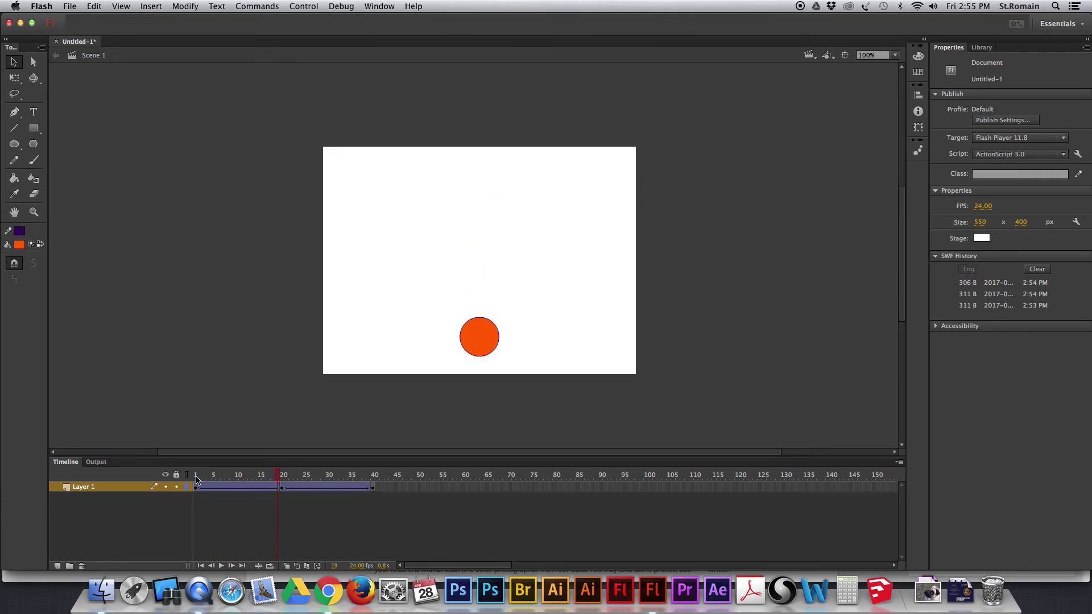
left_click_drag(198, 481, 277, 480)
key("super+Return")
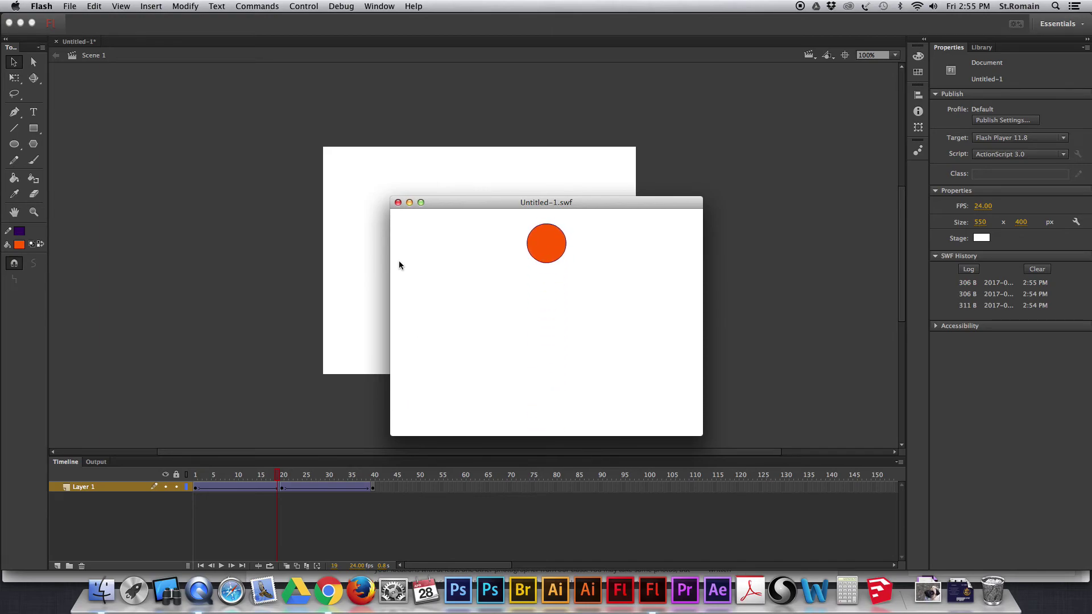
left_click(397, 203)
- Set the ease of the tween starting at frame 20 to 100 (out), scrub through it, and compare the ease values at frames 1 and 20
left_click(283, 487)
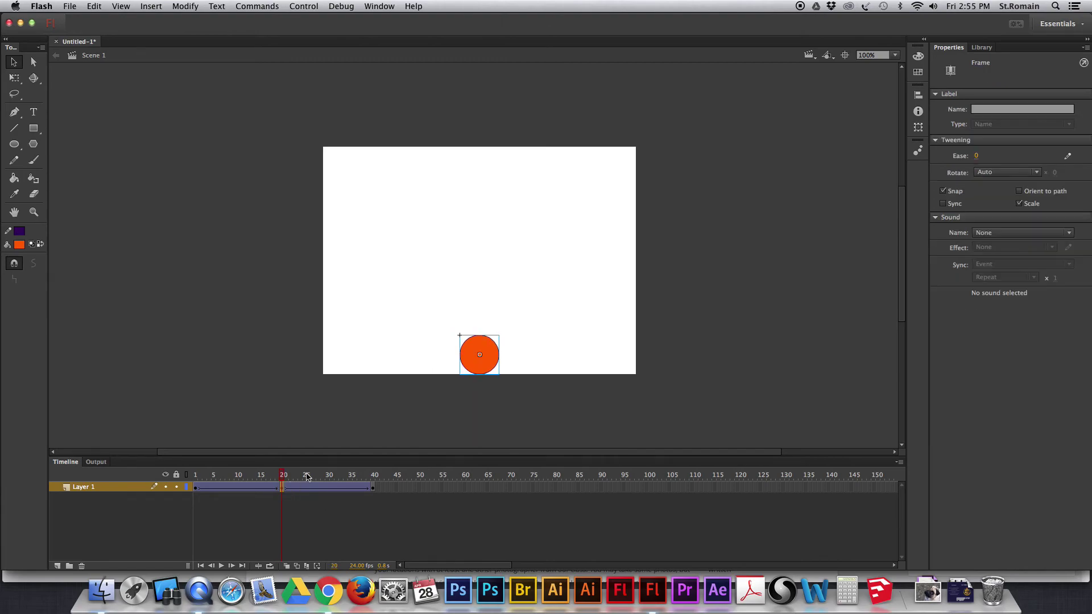
mouse_move(975, 156)
left_mouse_down()
mouse_move(904, 155)
mouse_move(992, 155)
left_mouse_up()
left_click_drag(283, 475, 330, 478)
left_click(196, 488)
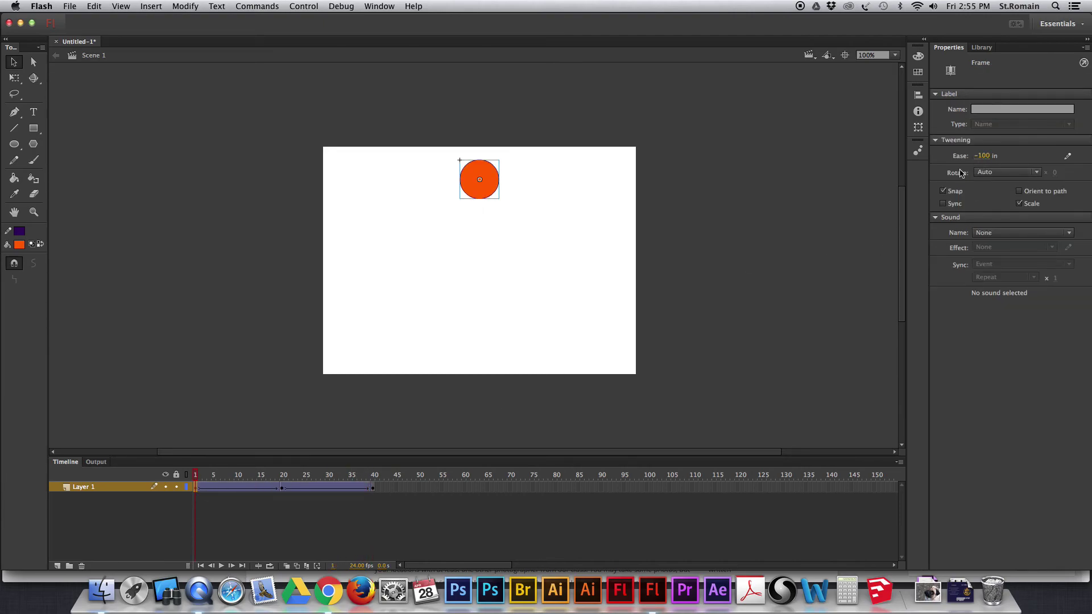
left_click(283, 489)
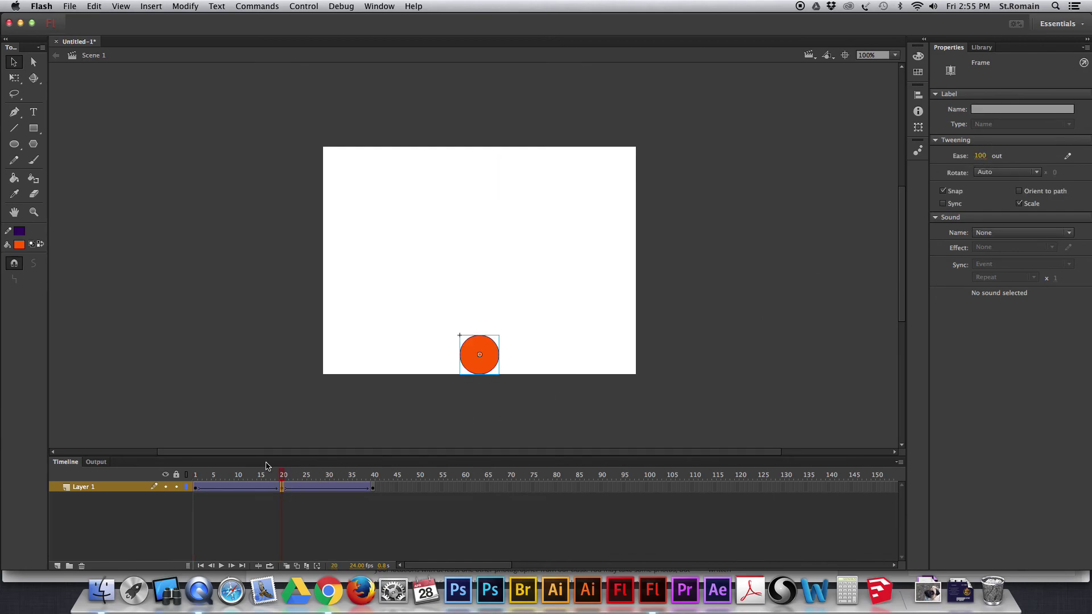
- Scrub through both tweens from frame 1 to frame 40 and test the movie to review the complete eased bounce
left_click_drag(197, 481, 369, 485)
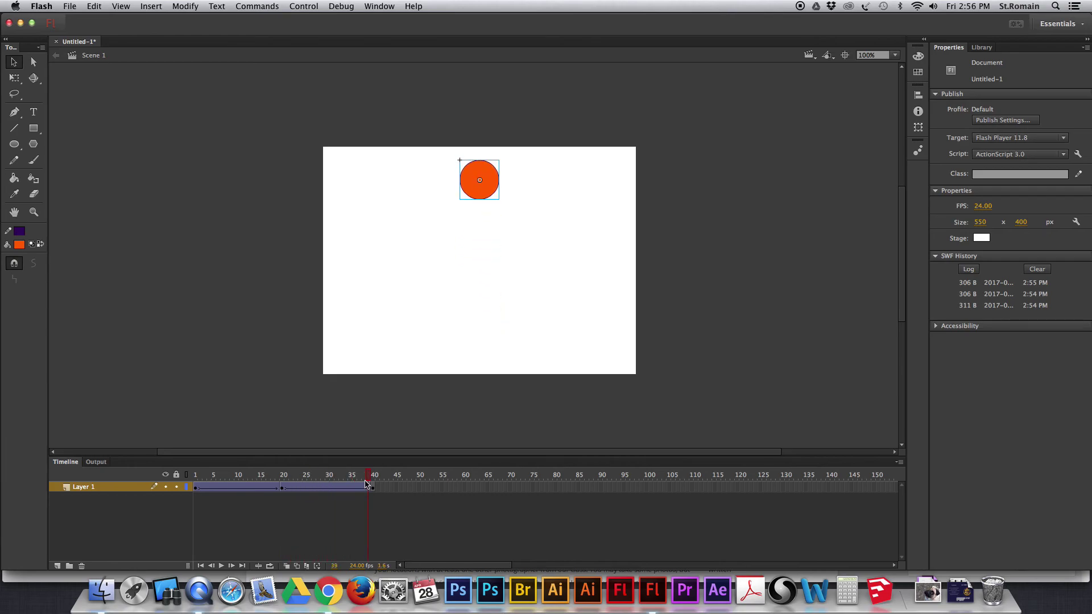
key("super+Return")
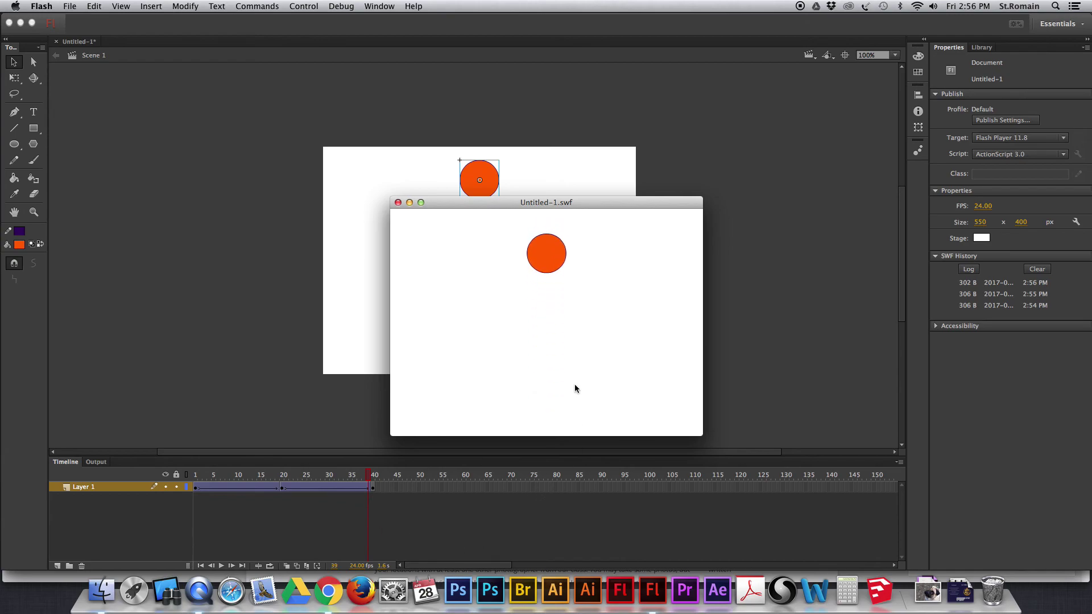
left_click(398, 203)
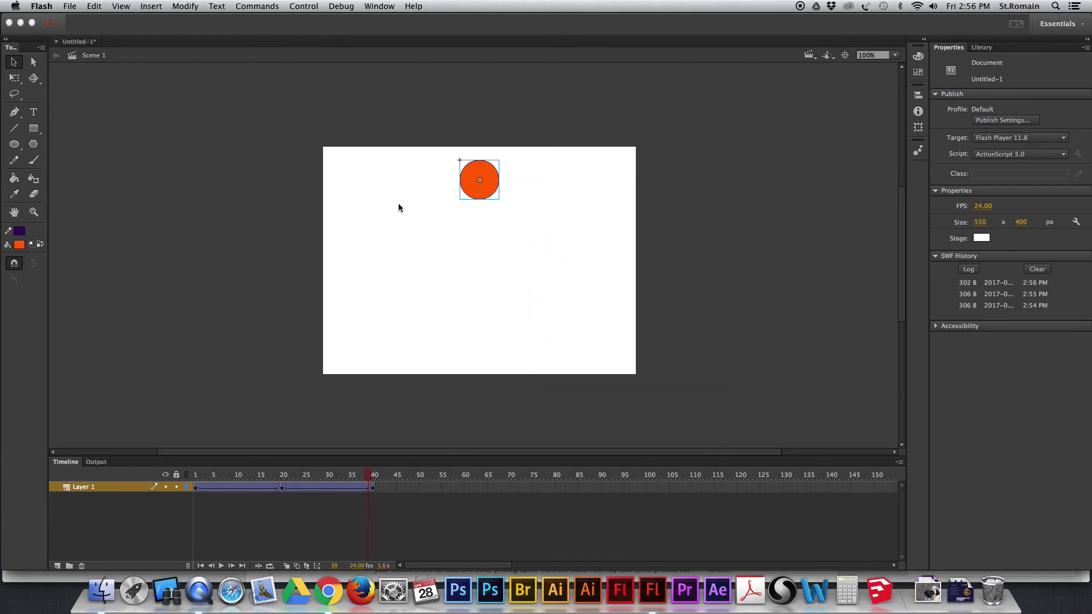
left_click_drag(370, 475, 374, 476)
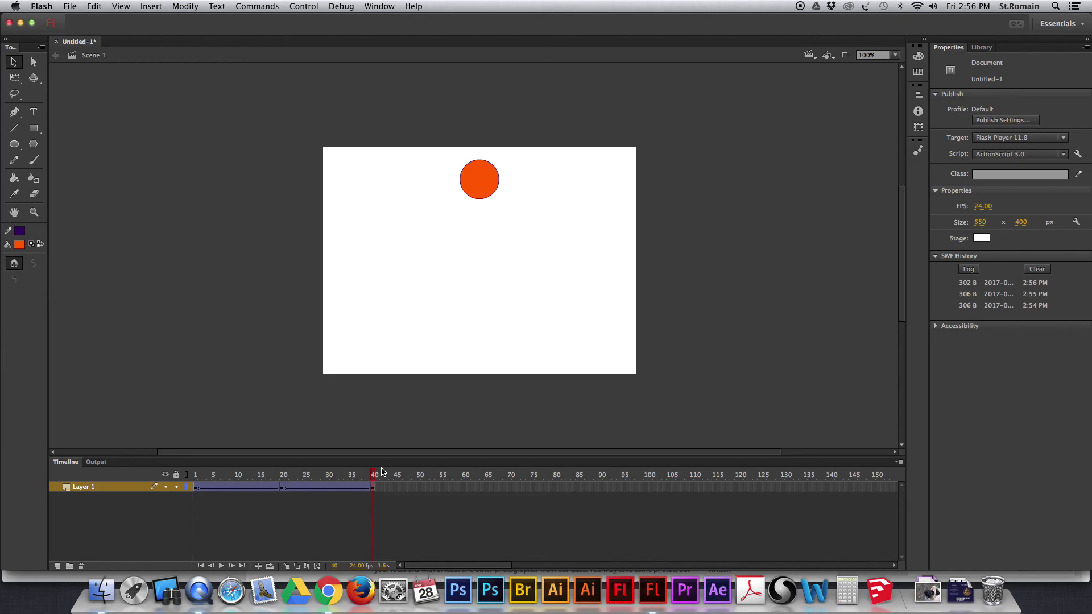
mouse_move(372, 478)
left_mouse_down()
mouse_move(203, 476)
mouse_move(374, 476)
left_mouse_up()
key("super+Return")
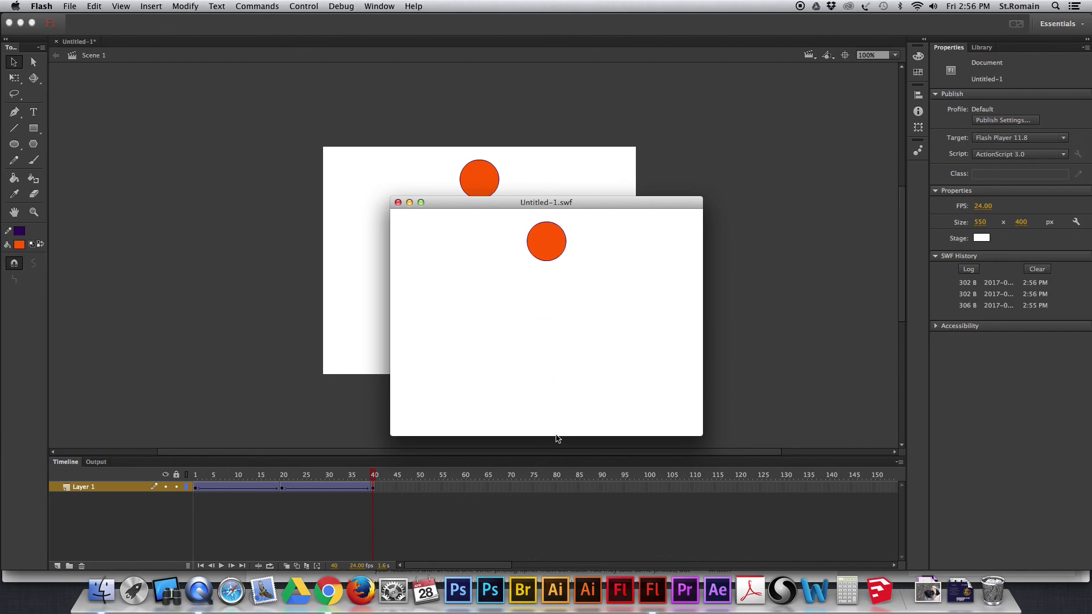
left_click(399, 203)
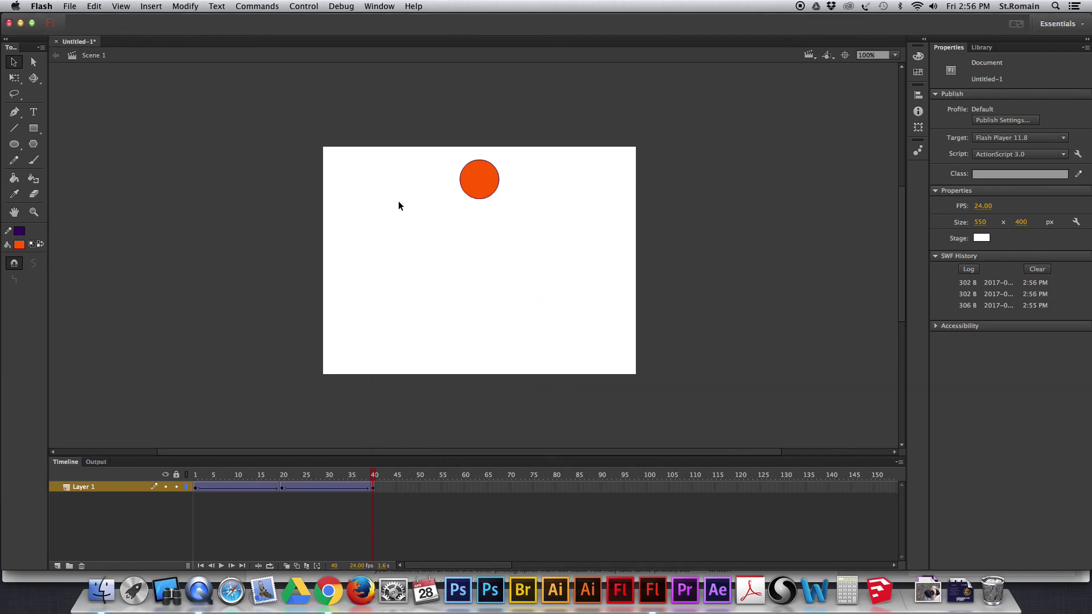